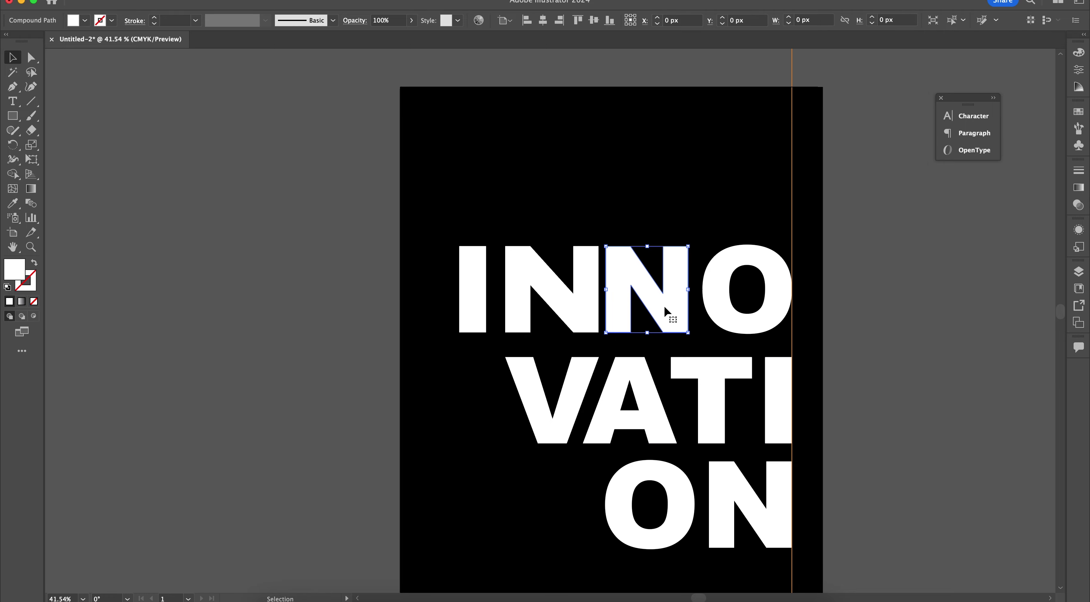
Widen the first N of INNOVATION to about 291 px by shifting its right stem's anchor points horizontally
{"action": "key", "text": "shift+Left"}
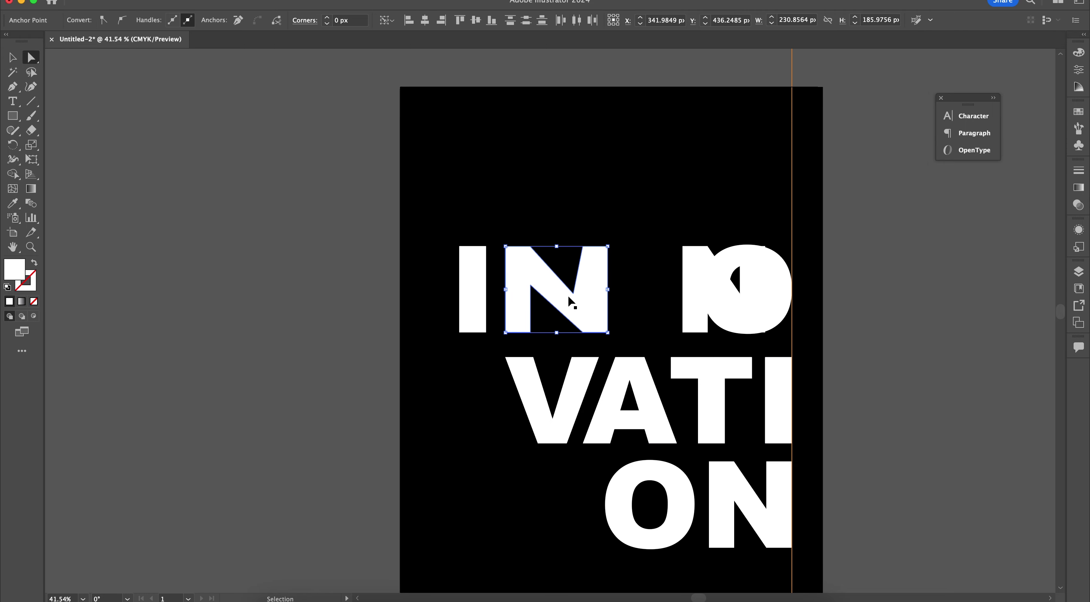
{"action": "key", "text": "shift+Left"}
{"action": "key", "text": "shift+Left"}
{"action": "key", "text": "shift+Left"}
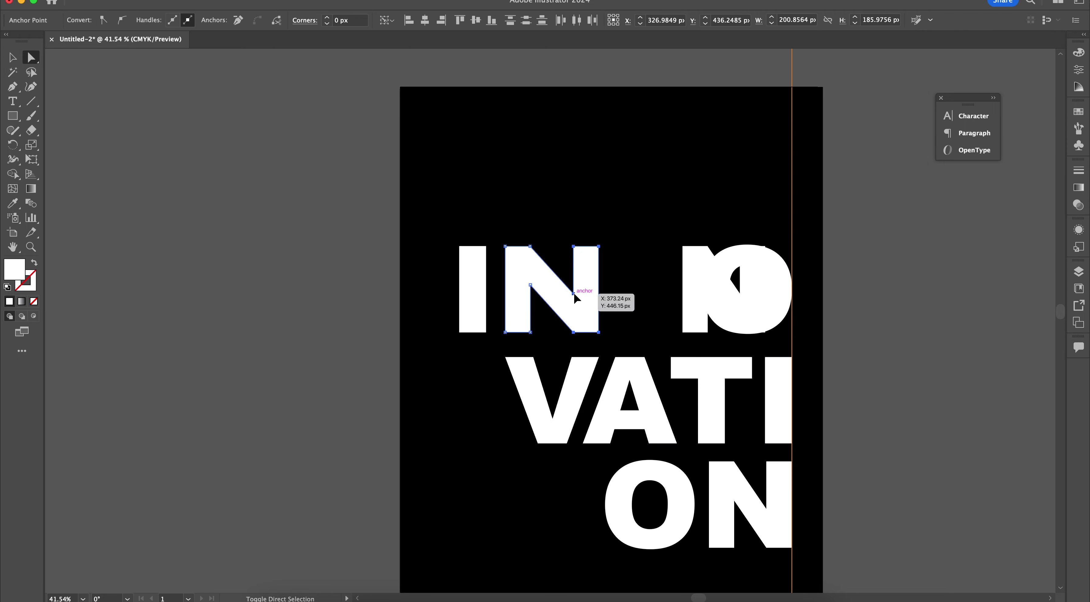
{"action": "key", "text": "shift+Right"}
{"action": "key", "text": "shift+Right"}
{"action": "key", "text": "shift+Right"}
{"action": "key", "text": "shift+Right"}
{"action": "key", "text": "shift+Right"}
{"action": "key", "text": "shift+Right"}
{"action": "key", "text": "shift+Right"}
{"action": "key", "text": "shift+Right"}
{"action": "key", "text": "shift+Right"}
{"action": "key", "text": "shift+Right"}
{"action": "key", "text": "shift+Right"}
{"action": "key", "text": "shift+Right"}
{"action": "key", "text": "shift+Right"}
{"action": "key", "text": "shift+Right"}
{"action": "key", "text": "shift+Right"}
{"action": "key", "text": "shift+Right"}
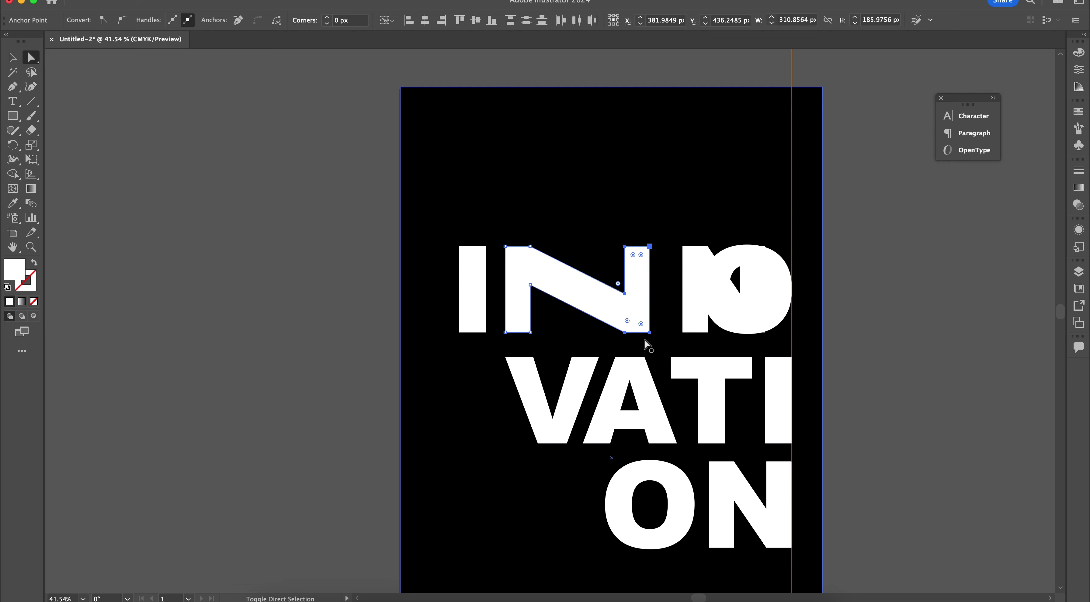
{"action": "key", "text": "shift+Left"}
{"action": "key", "text": "shift+Left"}
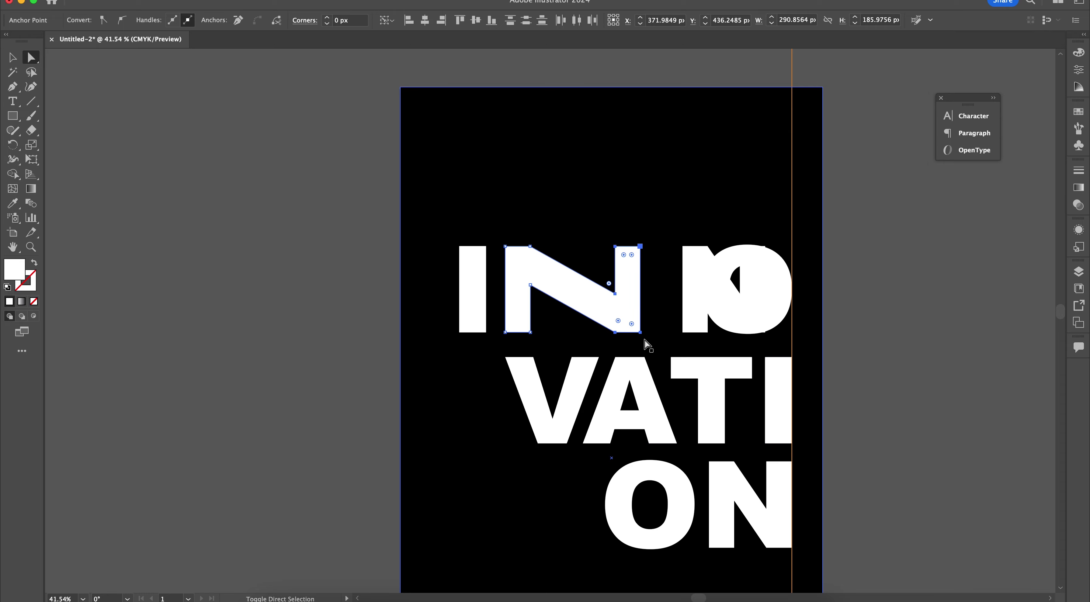
Move the second N close beside the widened first N and place the O after it
{"action": "key", "text": "v"}
{"action": "left_click", "coordinate": [816, 360]}
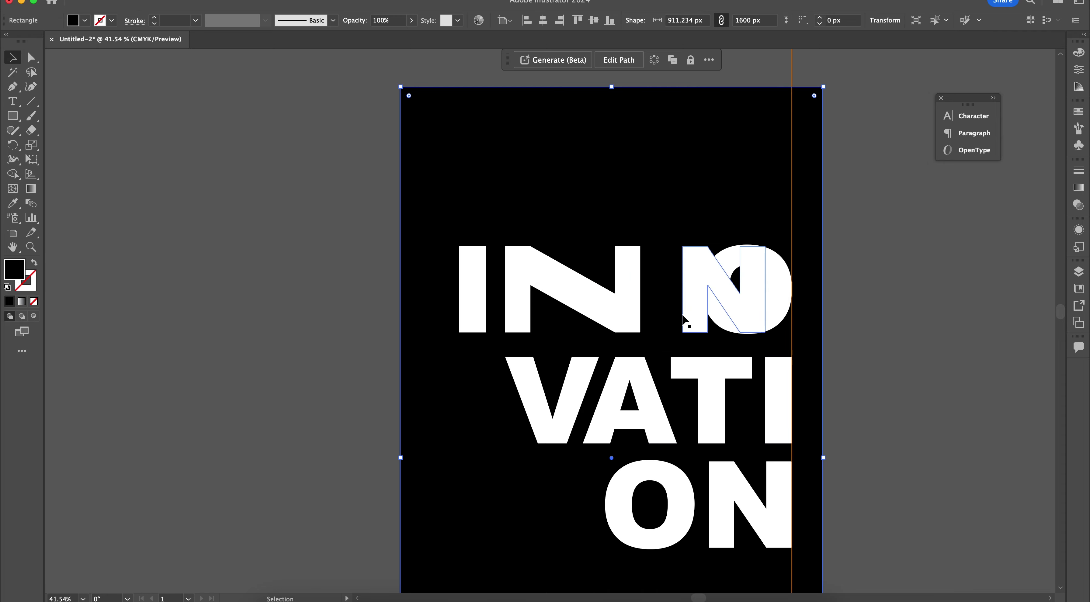
{"action": "left_click_drag", "start_coordinate": [691, 312], "coordinate": [658, 310]}
{"action": "key", "text": "super+z"}
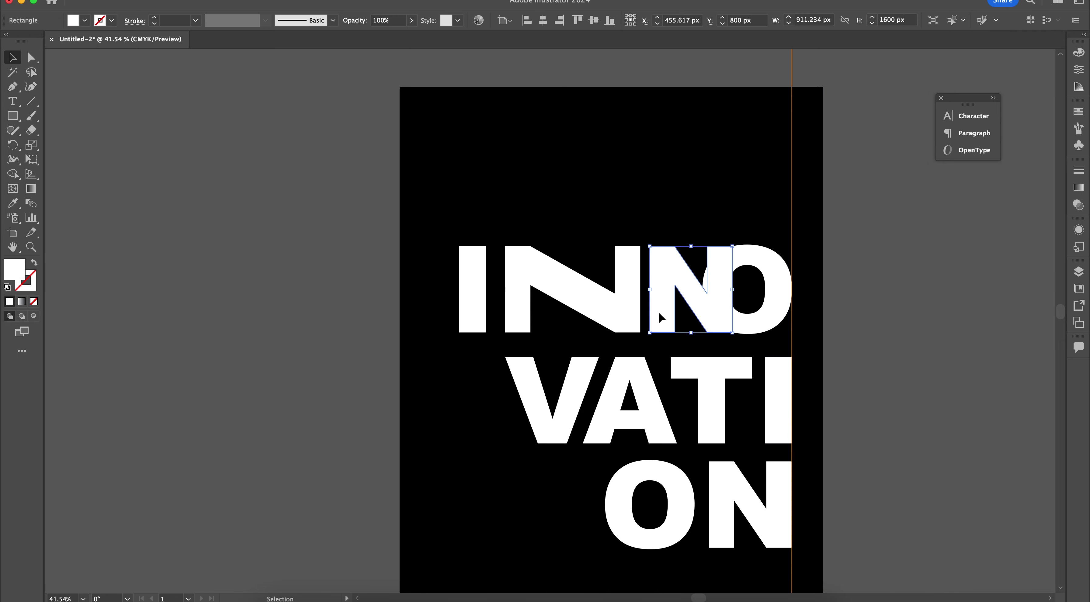
{"action": "left_click_drag", "start_coordinate": [780, 271], "coordinate": [819, 275]}
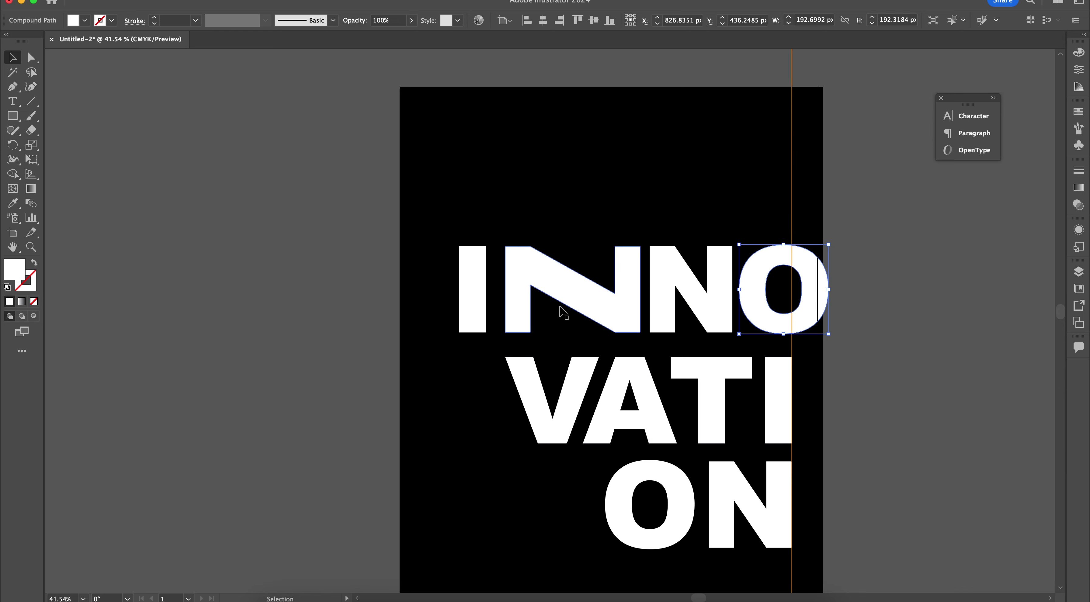
Raise the inner anchor point on the widened N's left stem by about 20 px to even out the diagonal
{"action": "left_click", "coordinate": [531, 286], "text": "super"}
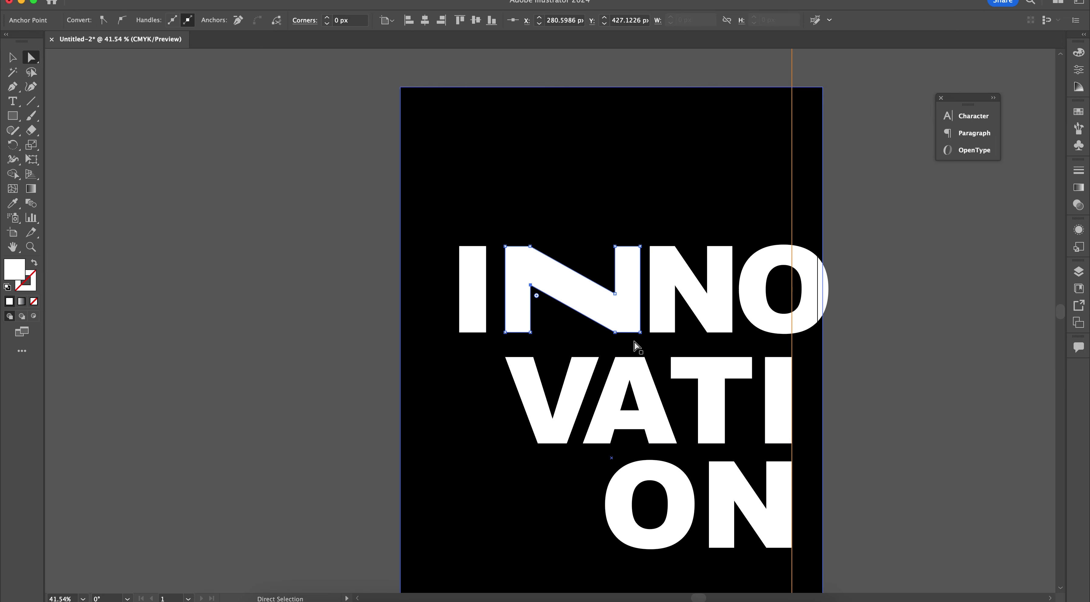
{"action": "key", "text": "shift+Up"}
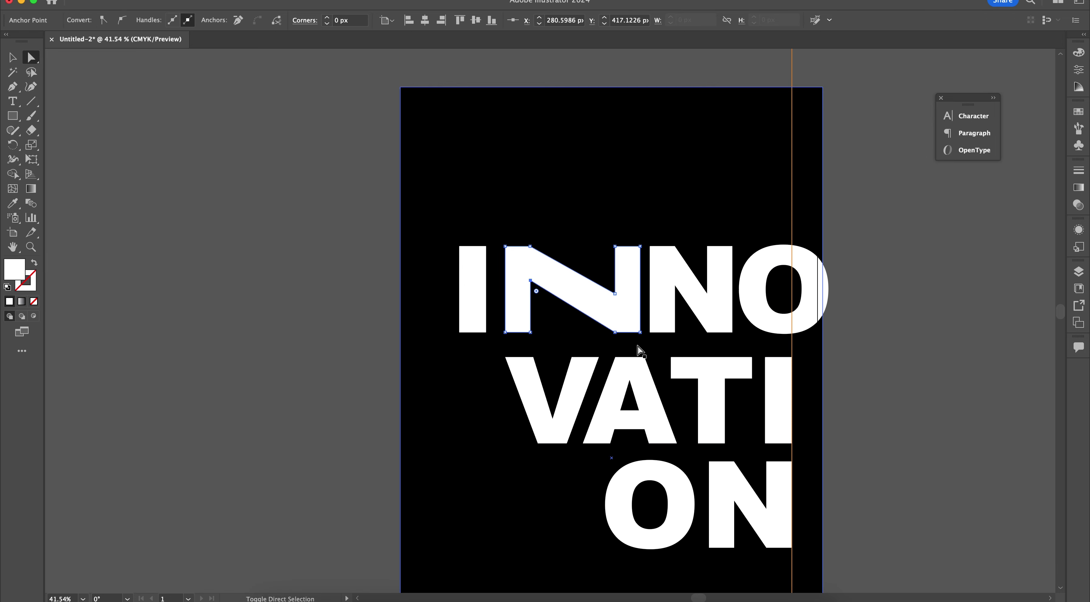
{"action": "key", "text": "shift+Up"}
Put a reflected copy of the widened N in the second N's place and bring the O up beside it
{"action": "left_click_drag", "start_coordinate": [626, 314], "coordinate": [771, 313]}
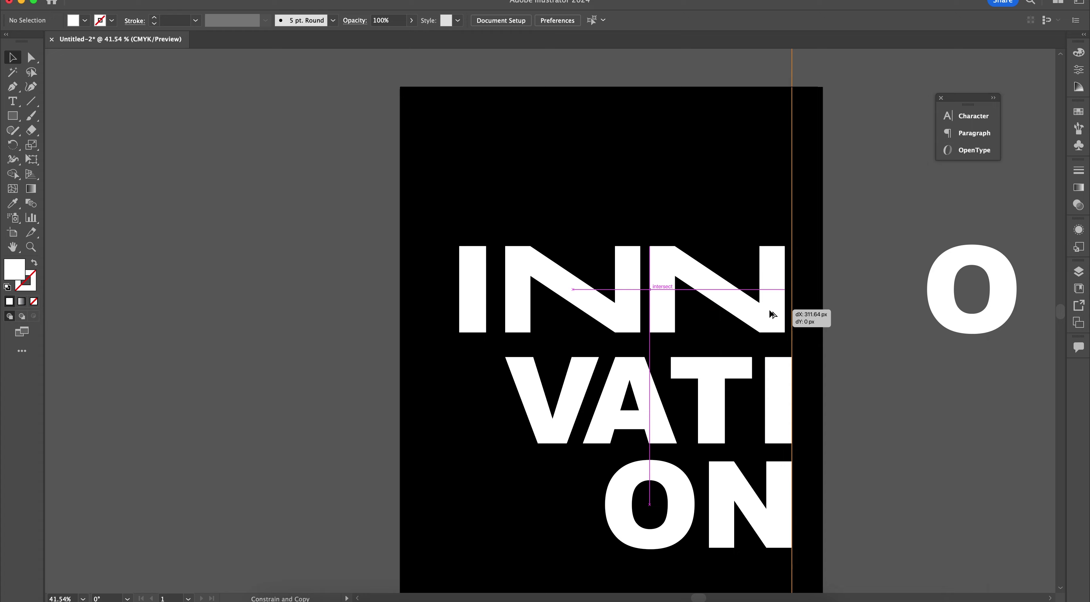
{"action": "left_click_drag", "start_coordinate": [931, 313], "coordinate": [803, 317]}
{"action": "right_click", "coordinate": [762, 312]}
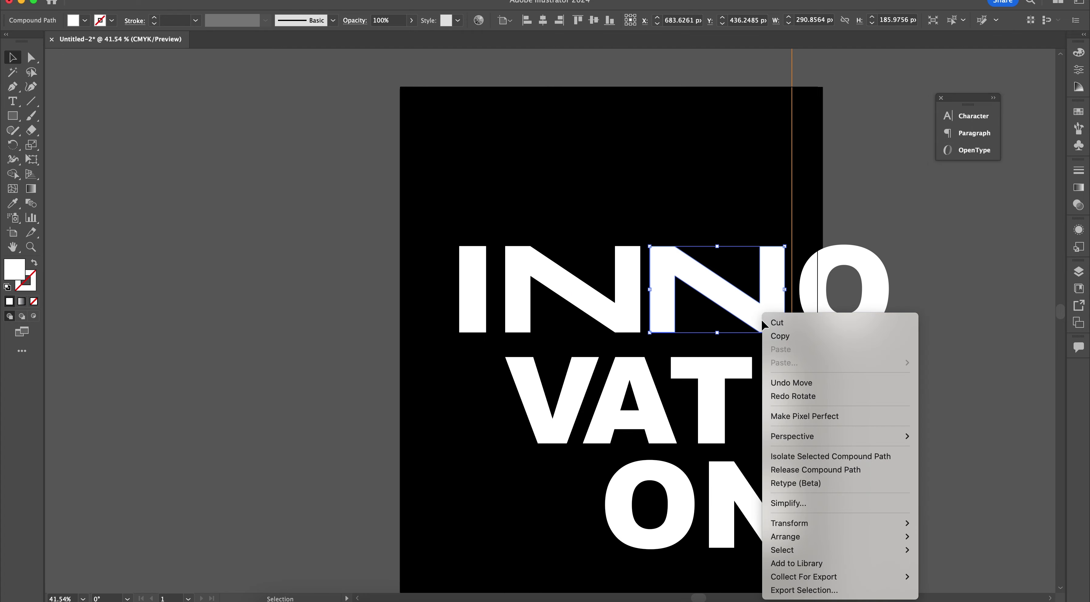
{"action": "mouse_move", "coordinate": [800, 524]}
{"action": "left_click", "coordinate": [940, 523]}
{"action": "key", "text": "Return"}
Stretch the O of the first row to about 363 px wide by shifting its right-hand anchor points
{"action": "key", "text": "a"}
{"action": "left_click_drag", "start_coordinate": [922, 226], "coordinate": [842, 351]}
{"action": "key", "text": "shift+Right"}
{"action": "key", "text": "shift+Right"}
{"action": "key", "text": "shift+Right"}
{"action": "key", "text": "shift+Right"}
{"action": "key", "text": "shift+Right"}
{"action": "key", "text": "shift+Right"}
{"action": "key", "text": "shift+Right"}
{"action": "key", "text": "shift+Right"}
{"action": "key", "text": "shift+Right"}
{"action": "key", "text": "shift+Right"}
{"action": "key", "text": "shift+Right"}
{"action": "key", "text": "shift+Right"}
{"action": "key", "text": "shift+Right"}
{"action": "key", "text": "shift+Right"}
{"action": "key", "text": "shift+Right"}
{"action": "key", "text": "shift+Right"}
{"action": "key", "text": "shift+Right"}
{"action": "key", "text": "shift+Right"}
{"action": "key", "text": "shift+Right"}
{"action": "key", "text": "shift+Right"}
{"action": "key", "text": "shift+Left"}
{"action": "key", "text": "shift+Left"}
{"action": "key", "text": "shift+Left"}
{"action": "key", "text": "shift+Left"}
{"action": "key", "text": "shift+Left"}
{"action": "key", "text": "shift+Left"}
{"action": "key", "text": "shift+Left"}
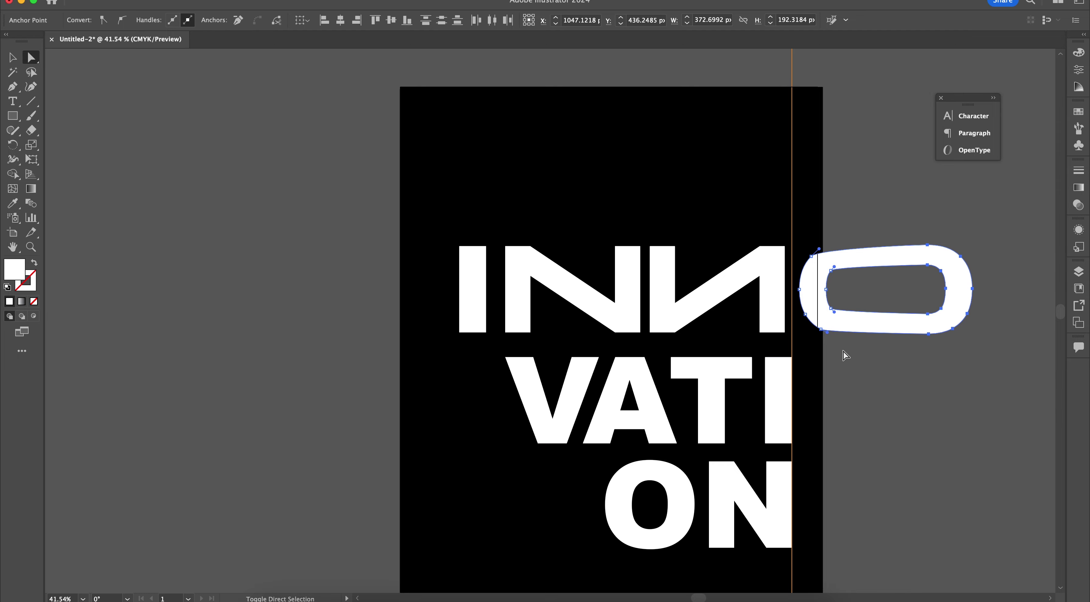
Smooth the stretched O's outer left corners and inner contour with the Smooth tool
{"action": "scroll", "coordinate": [860, 274], "scroll_direction": "up", "scroll_amount": 3}
{"action": "left_click", "coordinate": [13, 130]}
{"action": "left_click", "coordinate": [64, 163]}
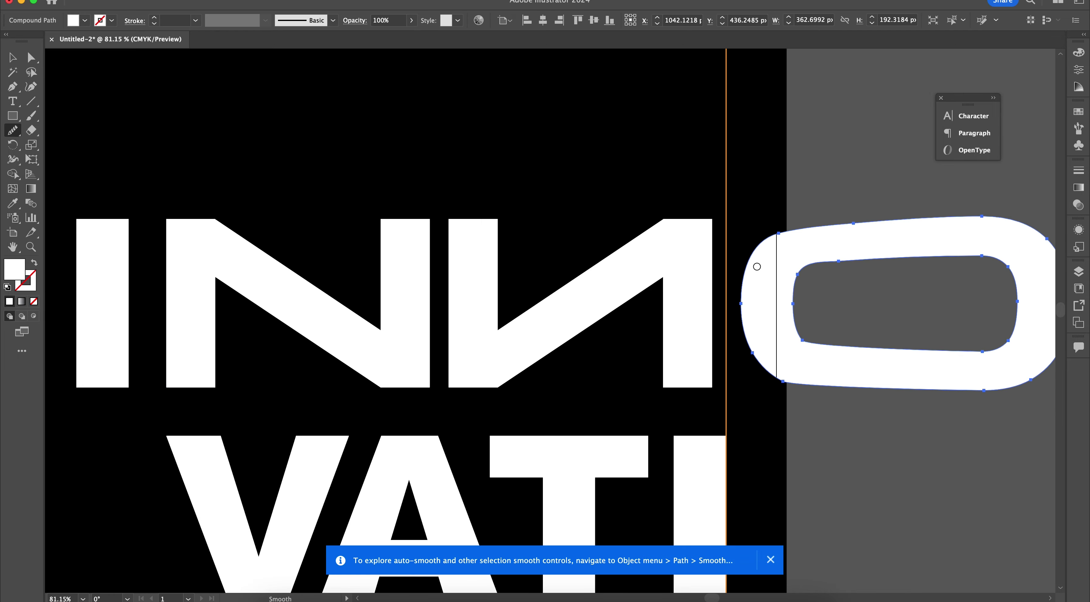
{"action": "left_click_drag", "start_coordinate": [756, 266], "coordinate": [811, 226]}
{"action": "left_click_drag", "start_coordinate": [804, 340], "coordinate": [827, 346]}
{"action": "left_click_drag", "start_coordinate": [768, 371], "coordinate": [800, 385]}
{"action": "left_click_drag", "start_coordinate": [973, 352], "coordinate": [1006, 350]}
{"action": "left_click_drag", "start_coordinate": [974, 258], "coordinate": [991, 257]}
Raise the O's upper-right anchor points by 20 px so the letter is about 222 px high
{"action": "scroll", "coordinate": [596, 301], "scroll_direction": "down", "scroll_amount": 3}
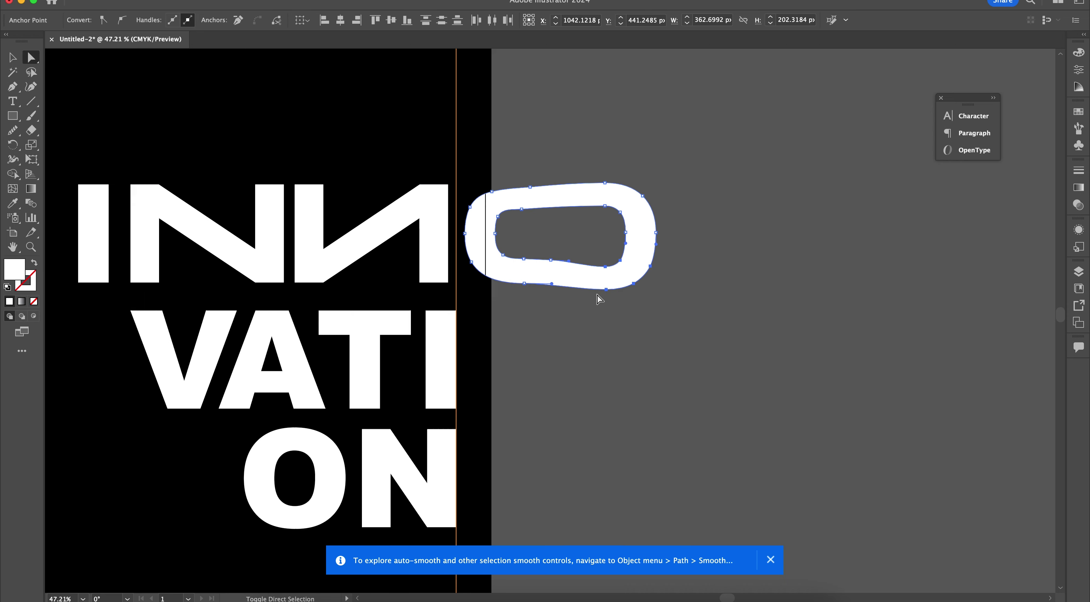
{"action": "key", "text": "a"}
{"action": "left_click_drag", "start_coordinate": [627, 197], "coordinate": [577, 226]}
{"action": "key", "text": "shift+Up"}
{"action": "key", "text": "shift+Up"}
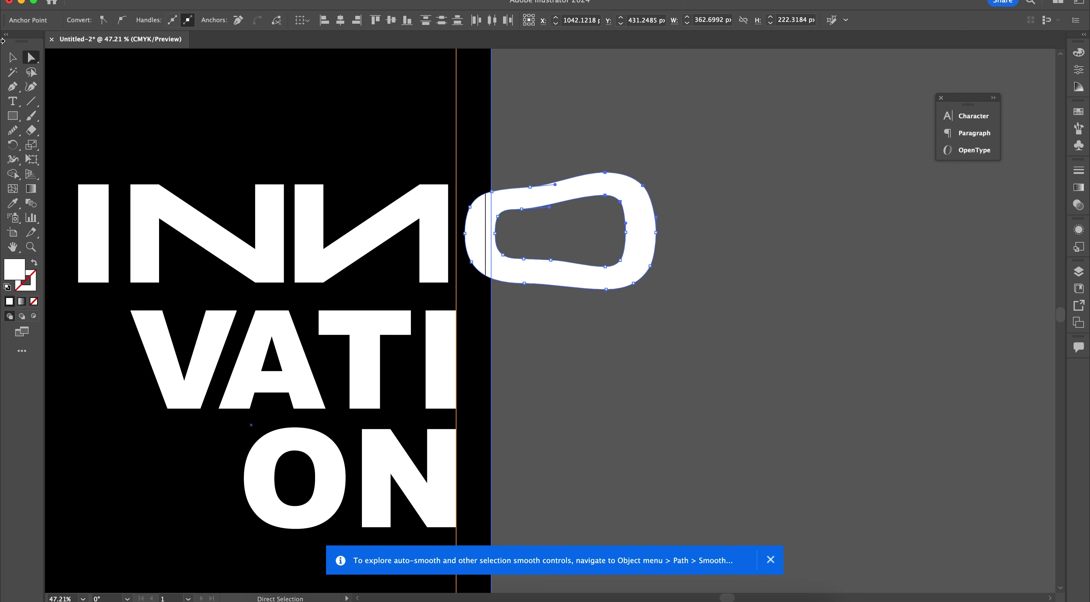
{"action": "left_click", "coordinate": [13, 57]}
{"action": "left_click", "coordinate": [746, 227]}
Move the reshaped O horizontally away from the word, clear of the black background
{"action": "scroll", "coordinate": [744, 222], "scroll_direction": "left", "scroll_amount": 5}
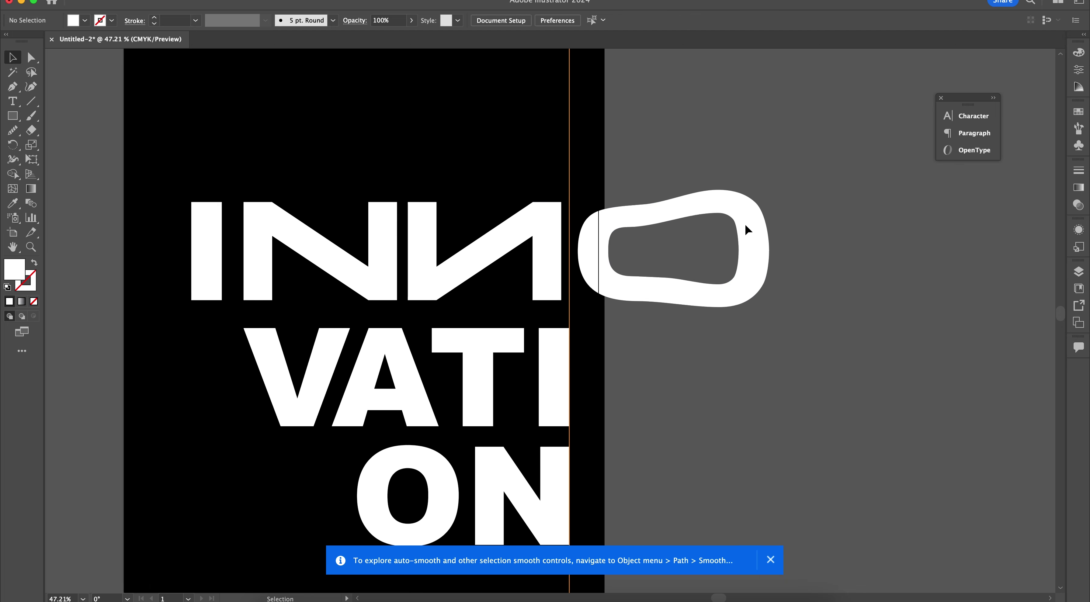
{"action": "scroll", "coordinate": [744, 223], "scroll_direction": "up", "scroll_amount": 1}
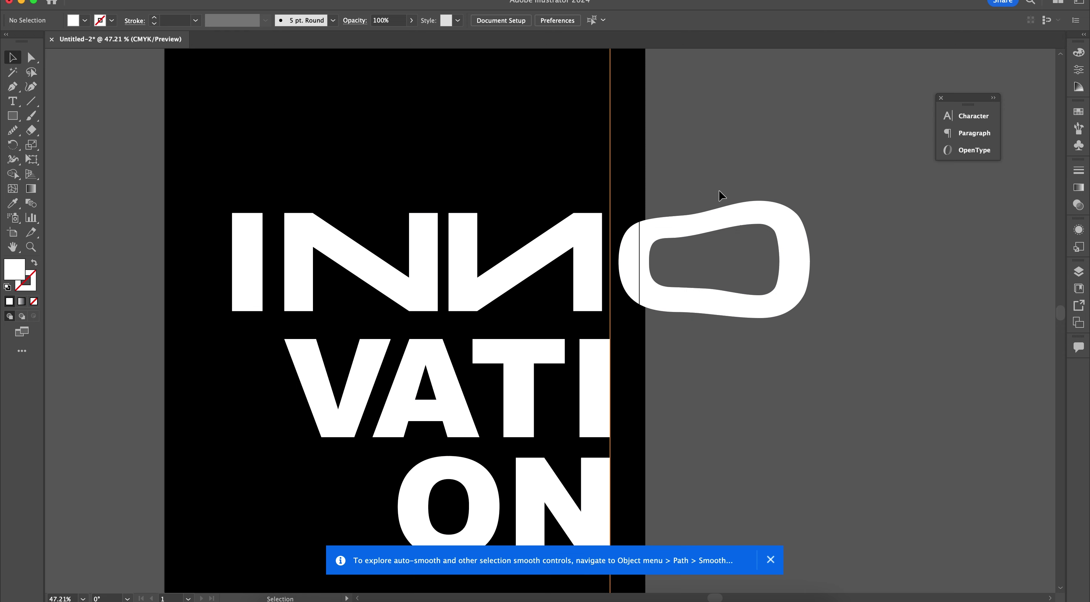
{"action": "key", "text": "a"}
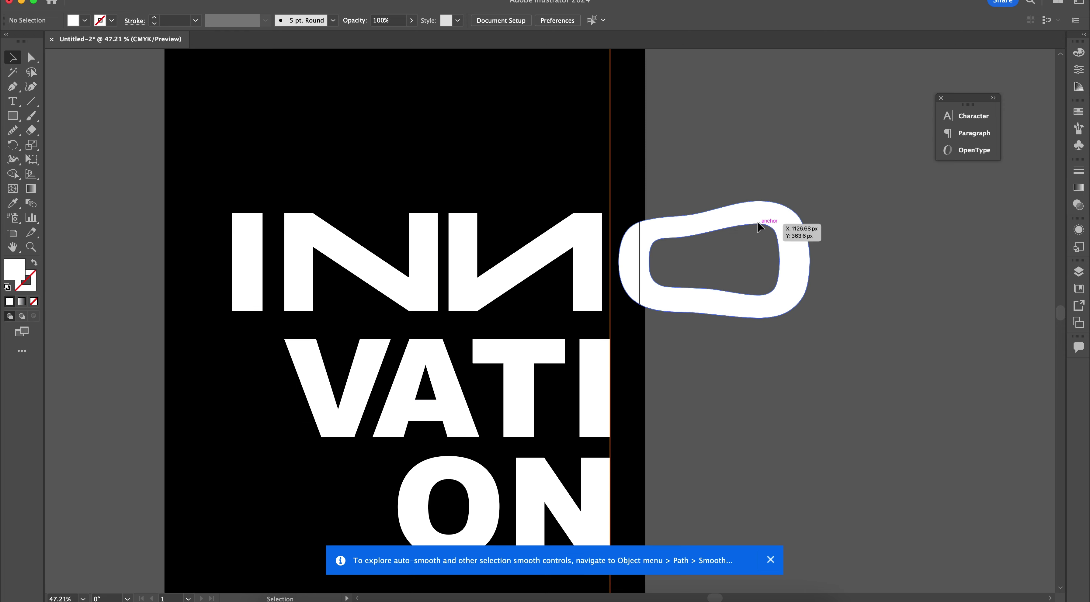
{"action": "left_click_drag", "start_coordinate": [746, 212], "coordinate": [843, 213]}
{"action": "left_click", "coordinate": [713, 181]}
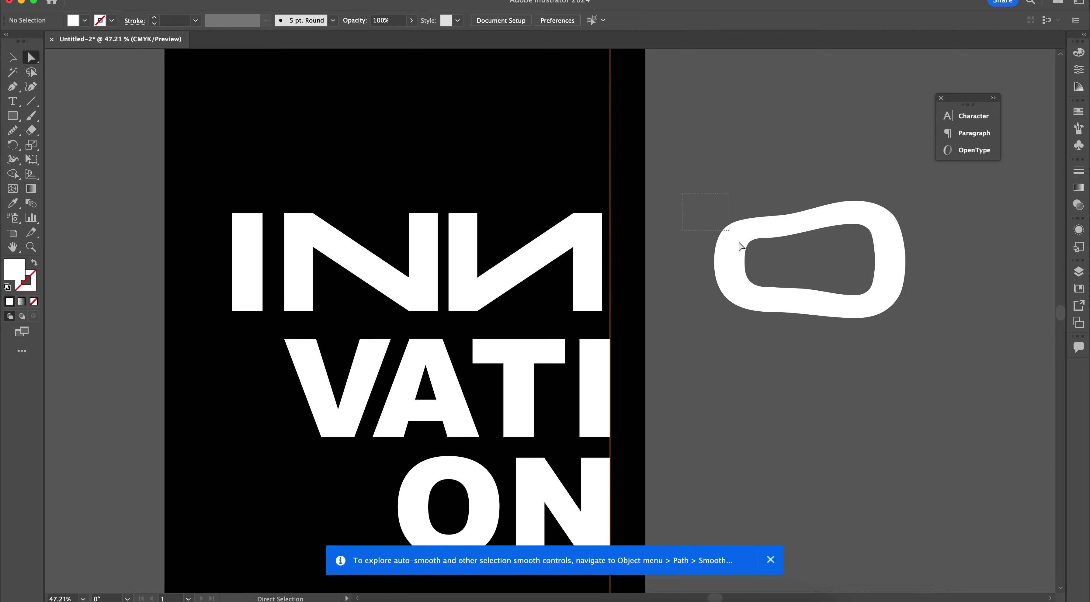
Copy the reshaped O and the widened N to the end of the VATI row, replacing the original ON
{"action": "left_click_drag", "start_coordinate": [584, 237], "coordinate": [576, 354]}
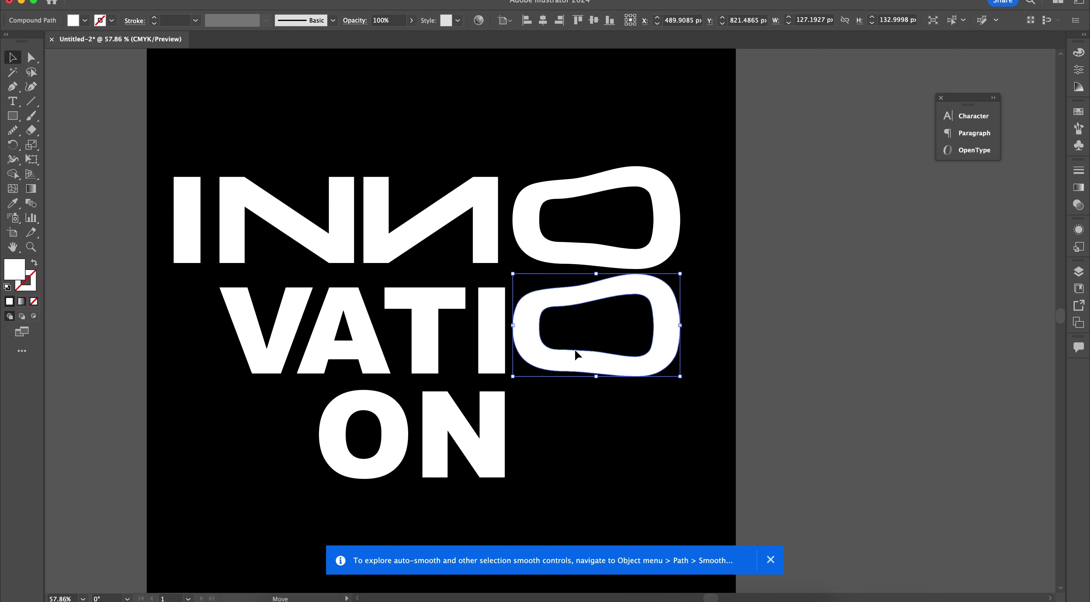
{"action": "left_click", "coordinate": [827, 406]}
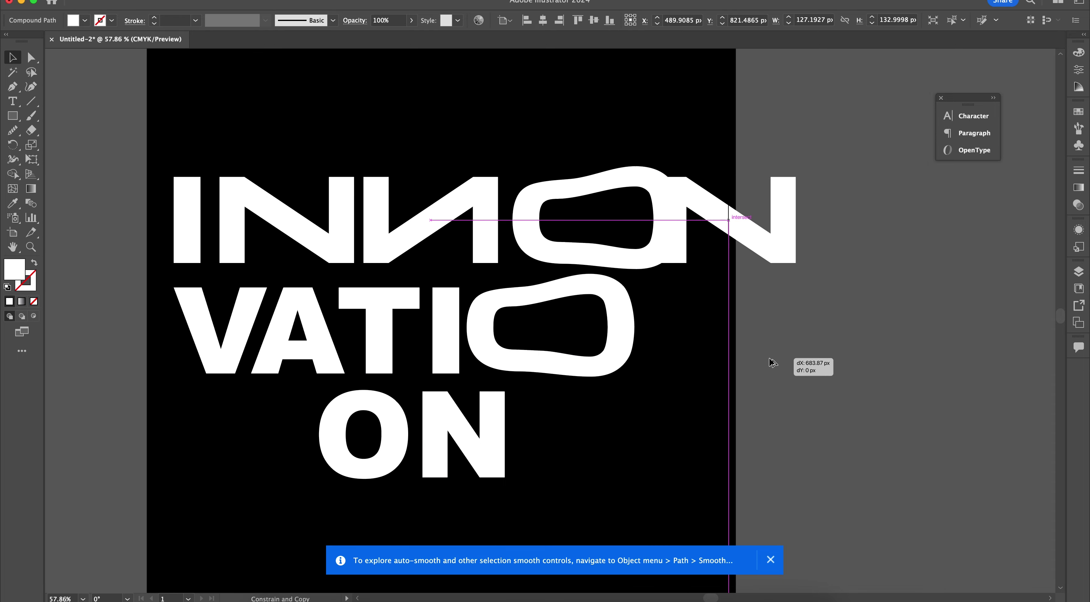
{"action": "mouse_move", "coordinate": [773, 364]}
{"action": "left_mouse_down"}
{"action": "mouse_move", "coordinate": [754, 388]}
{"action": "mouse_move", "coordinate": [760, 358]}
{"action": "left_mouse_up"}
{"action": "left_click", "coordinate": [457, 482]}
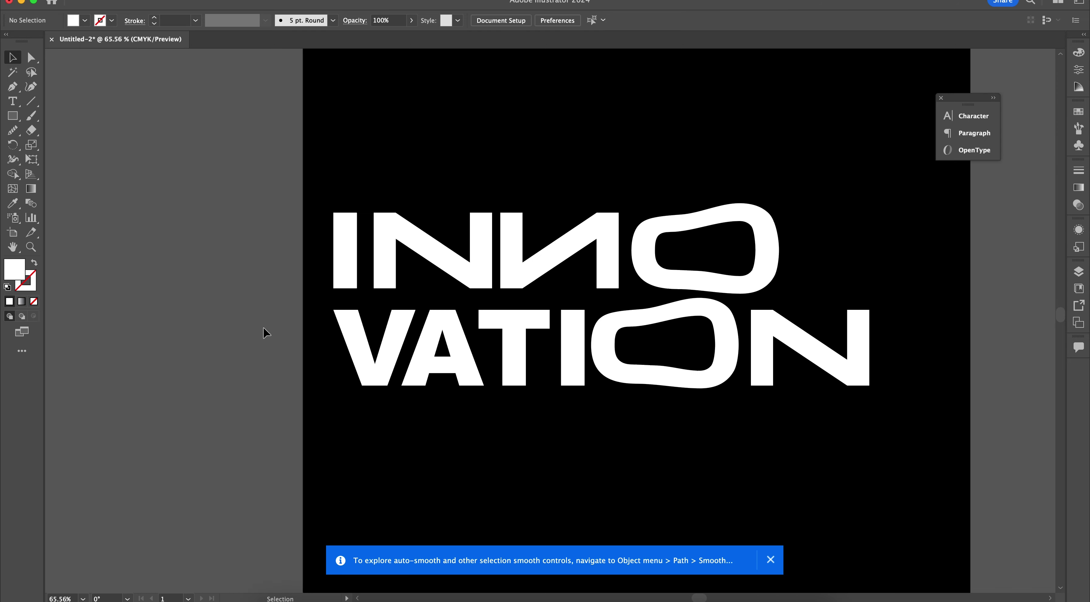
Shift the VATION row so its O sits under the upper O, and mirror that lower O left to right
{"action": "left_click_drag", "start_coordinate": [263, 328], "coordinate": [848, 416]}
{"action": "left_click_drag", "start_coordinate": [728, 344], "coordinate": [769, 341]}
{"action": "left_click", "coordinate": [762, 318]}
{"action": "right_click", "coordinate": [759, 311]}
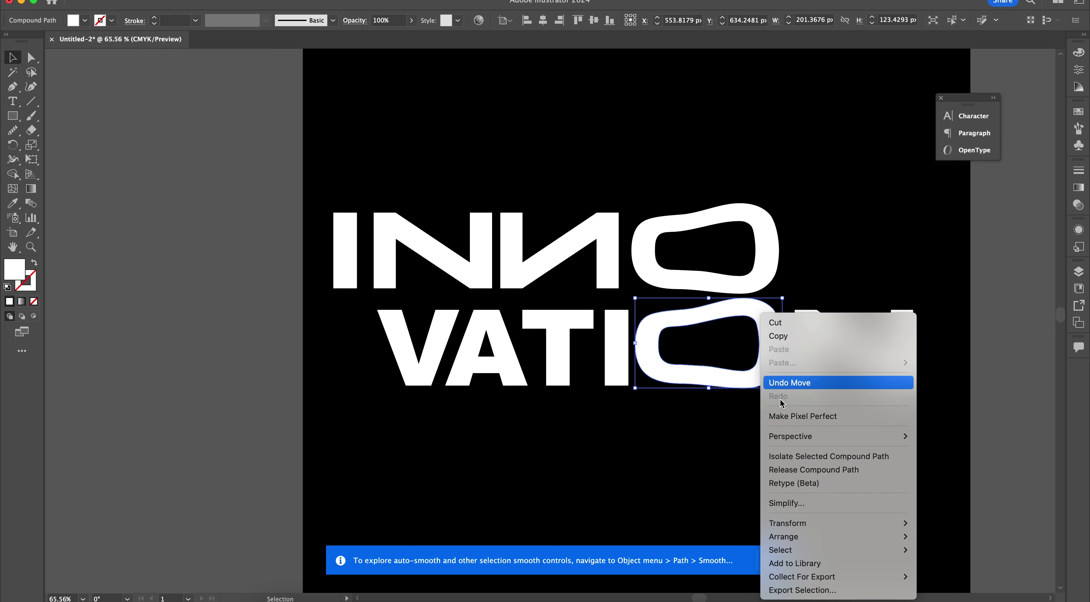
{"action": "mouse_move", "coordinate": [788, 523]}
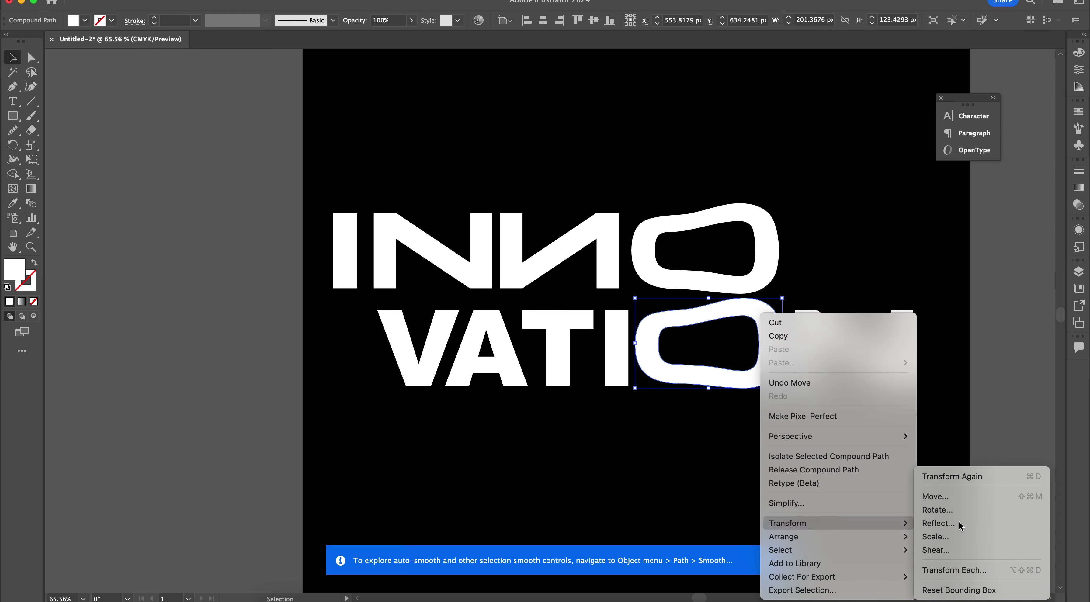
{"action": "left_click", "coordinate": [984, 524]}
{"action": "left_click", "coordinate": [606, 381]}
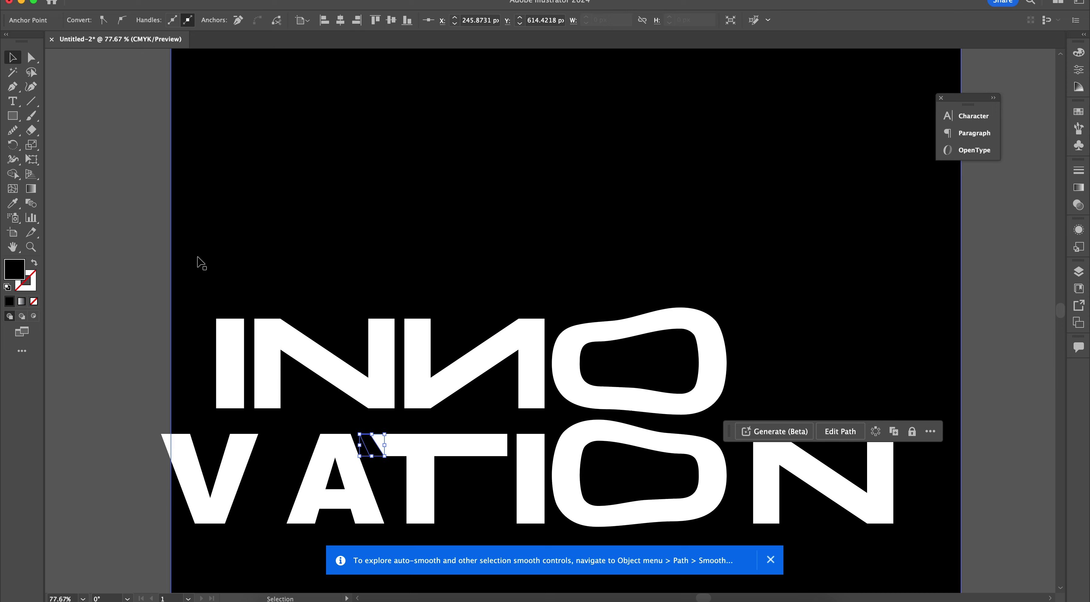
Extend the left stem of the mirrored N in the first row up to the poster's top edge
{"action": "left_click", "coordinate": [98, 219]}
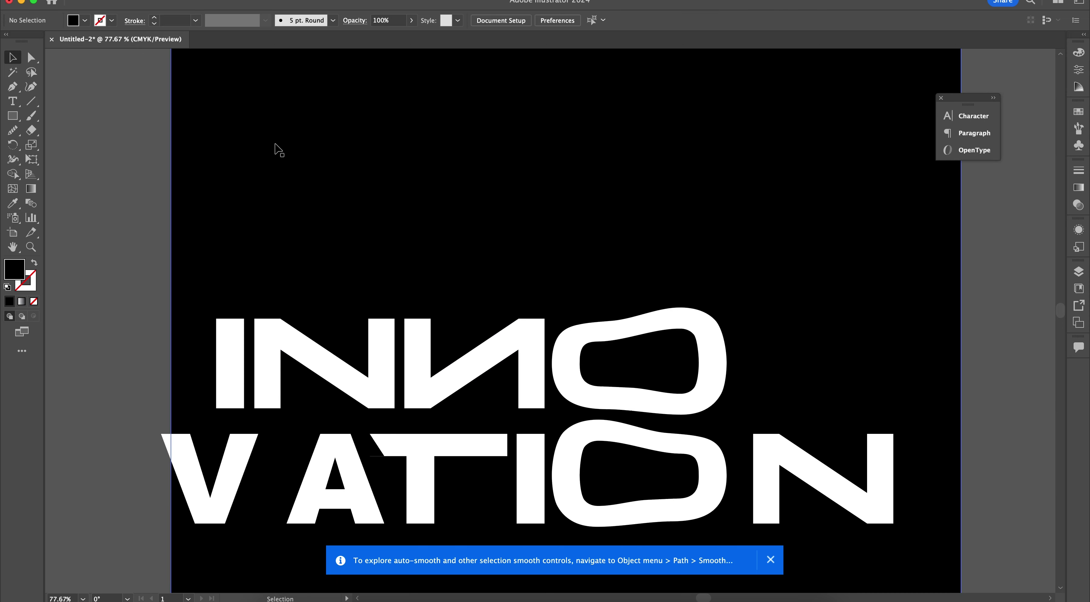
{"action": "scroll", "coordinate": [388, 344], "scroll_direction": "down", "scroll_amount": 5}
{"action": "scroll", "coordinate": [388, 344], "scroll_direction": "down", "scroll_amount": 2}
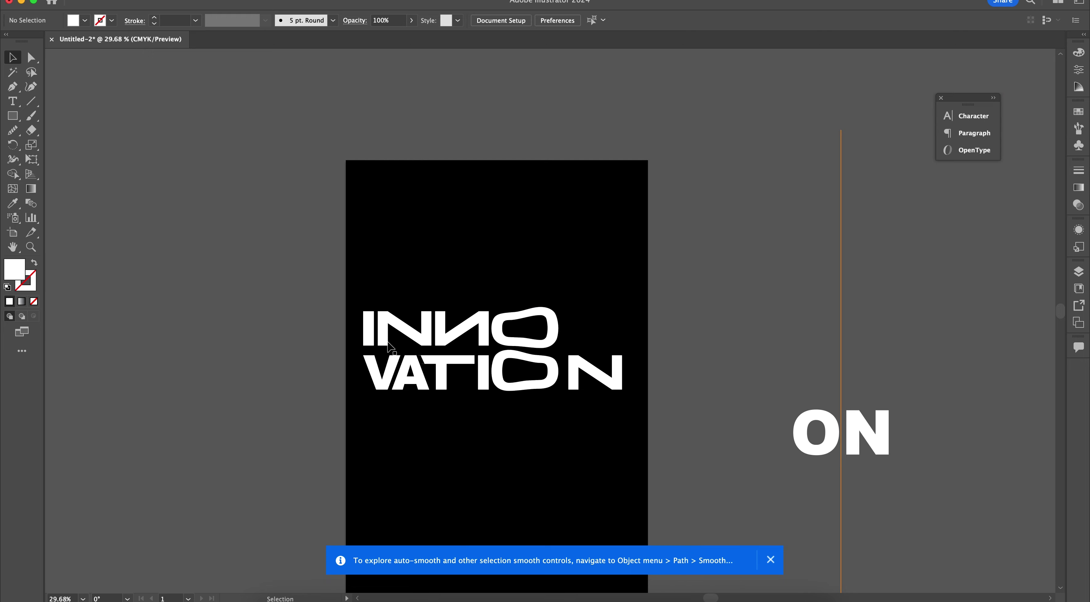
{"action": "left_click_drag", "start_coordinate": [375, 256], "coordinate": [367, 126]}
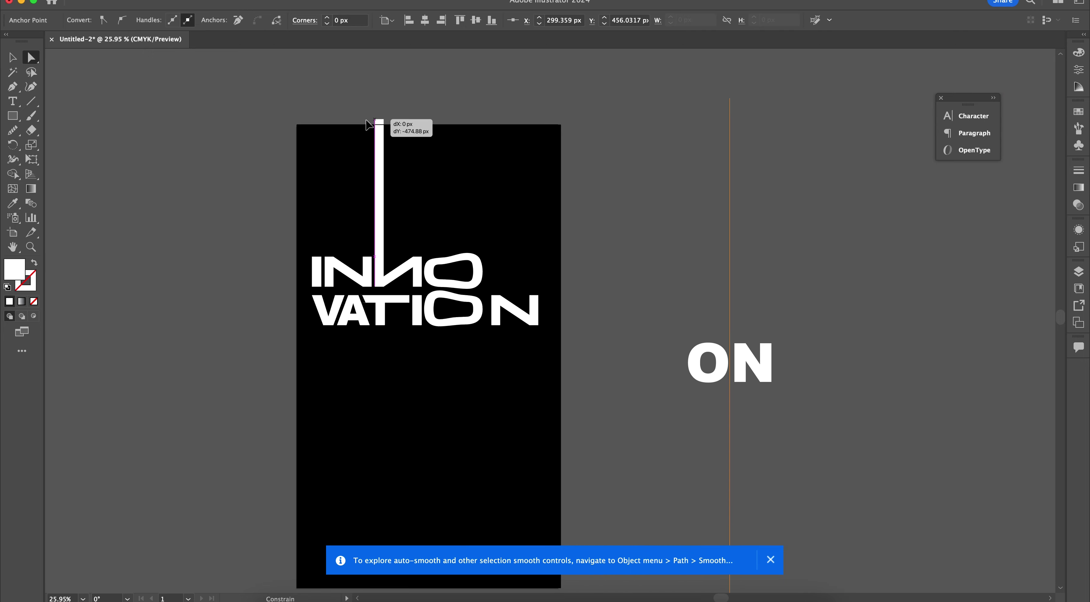
{"action": "scroll", "coordinate": [572, 292], "scroll_direction": "down", "scroll_amount": 3}
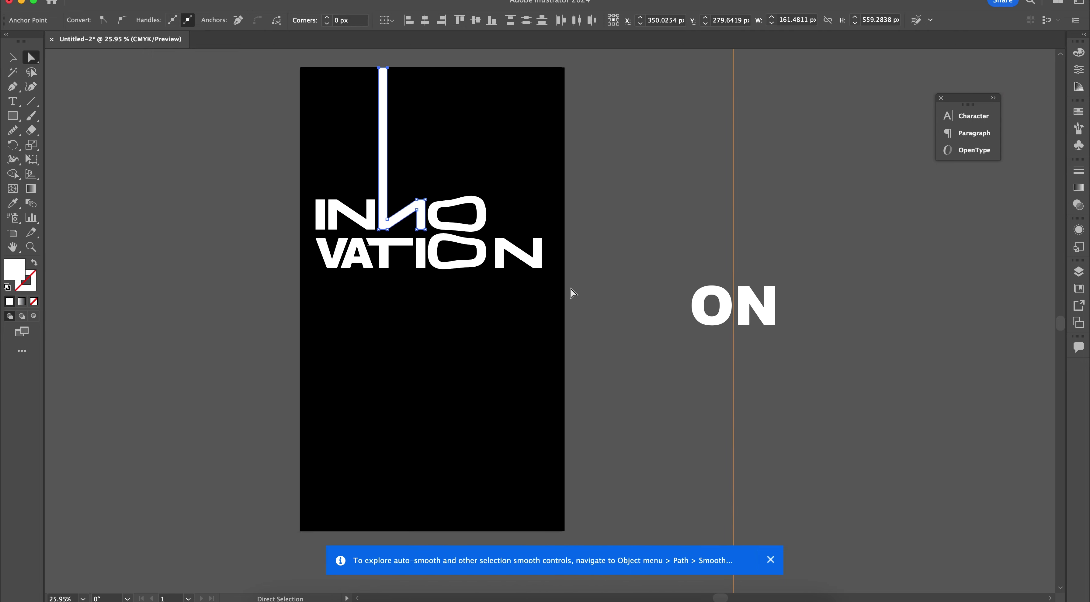
Extend the left stem of the final N in the second row down to the poster's bottom edge
{"action": "left_click", "coordinate": [496, 267]}
{"action": "left_click_drag", "start_coordinate": [512, 306], "coordinate": [543, 536]}
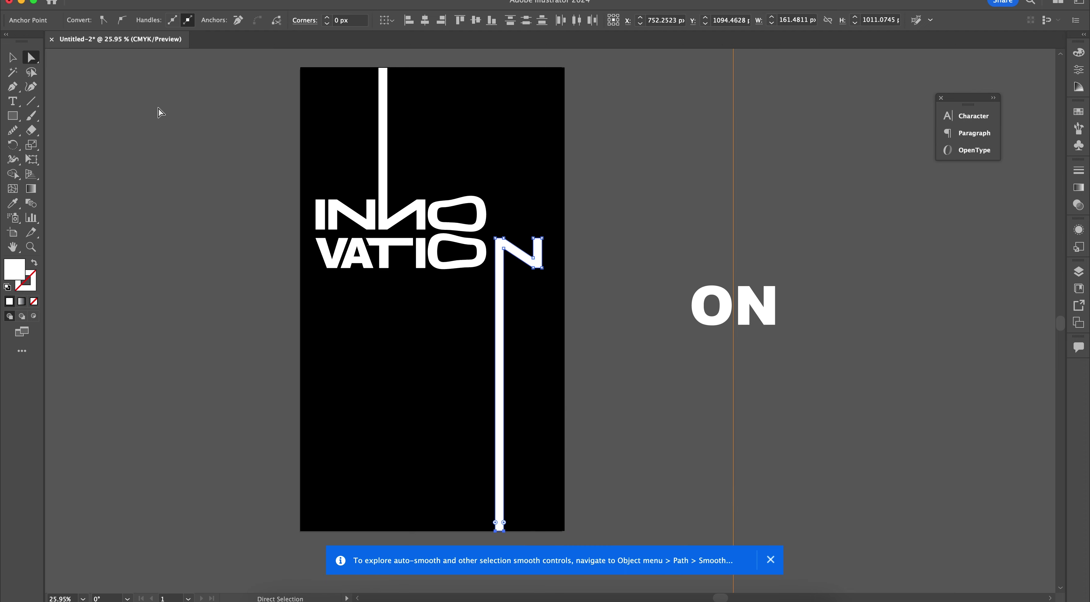
{"action": "left_click", "coordinate": [13, 57]}
{"action": "left_click", "coordinate": [627, 406]}
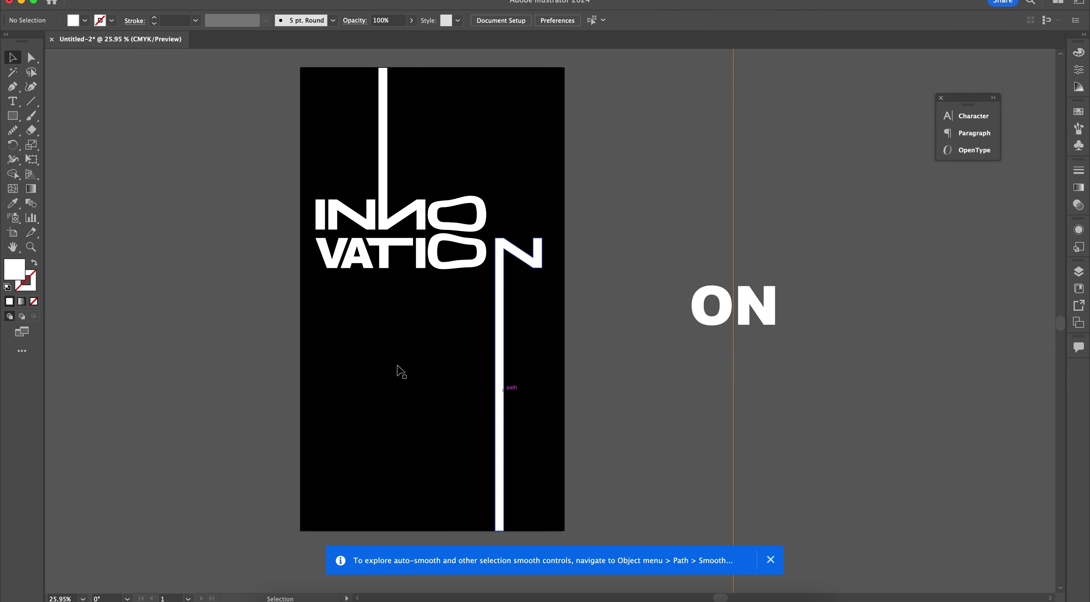
Remove the left stem from the spare N beside the poster by deleting its outer left and lower anchor points
{"action": "scroll", "coordinate": [373, 369], "scroll_direction": "up", "scroll_amount": 5}
{"action": "scroll", "coordinate": [373, 370], "scroll_direction": "up", "scroll_amount": 4}
{"action": "scroll", "coordinate": [373, 369], "scroll_direction": "left", "scroll_amount": 2}
{"action": "scroll", "coordinate": [372, 364], "scroll_direction": "up", "scroll_amount": 2}
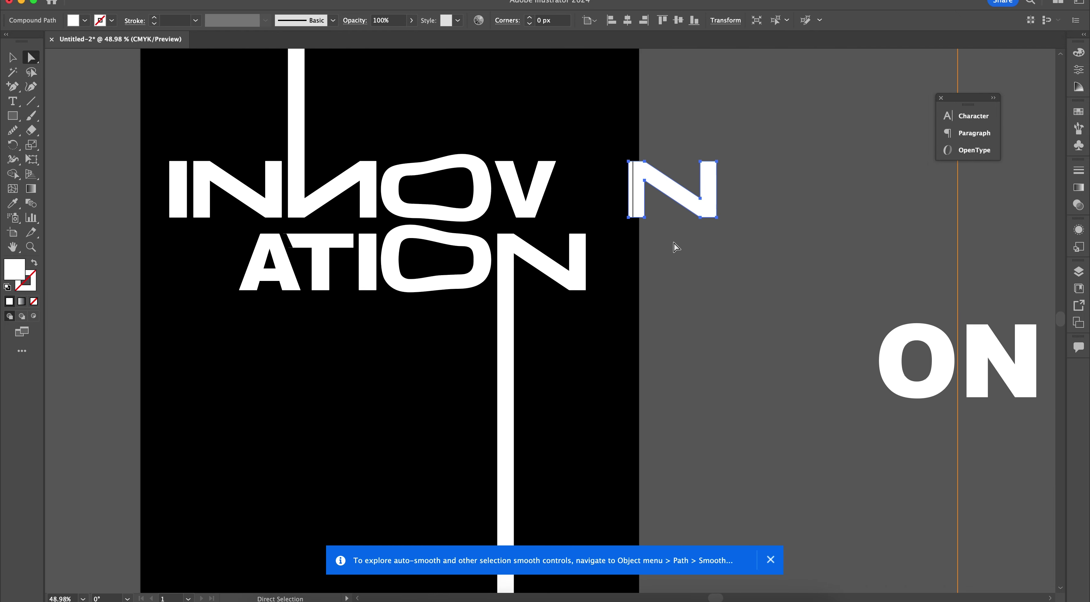
{"action": "key", "text": "a"}
{"action": "left_click", "coordinate": [640, 219]}
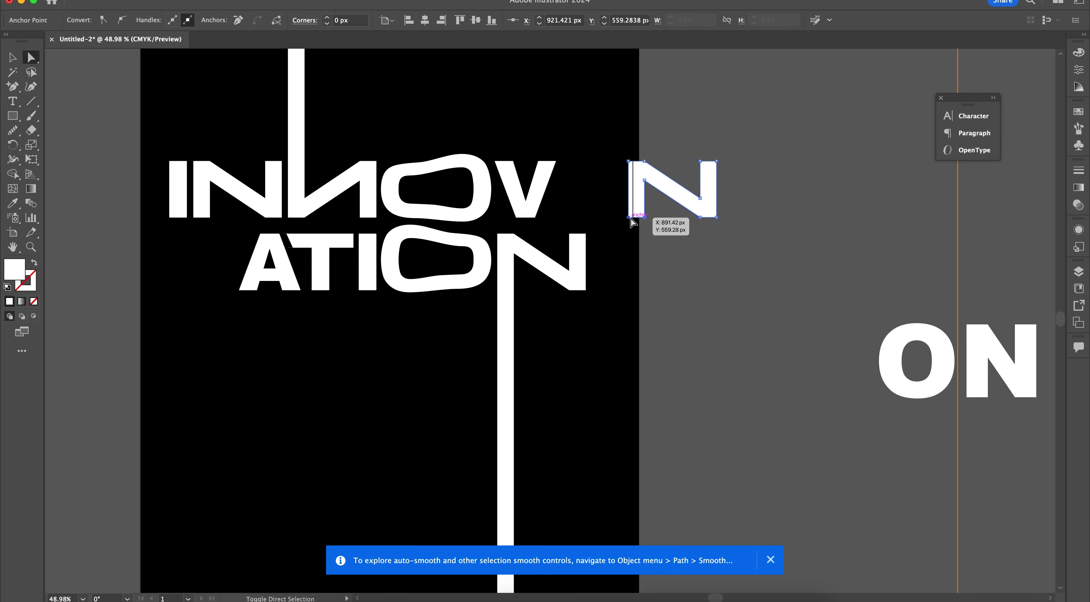
{"action": "key", "text": "Delete"}
{"action": "scroll", "coordinate": [639, 211], "scroll_direction": "up", "scroll_amount": 4}
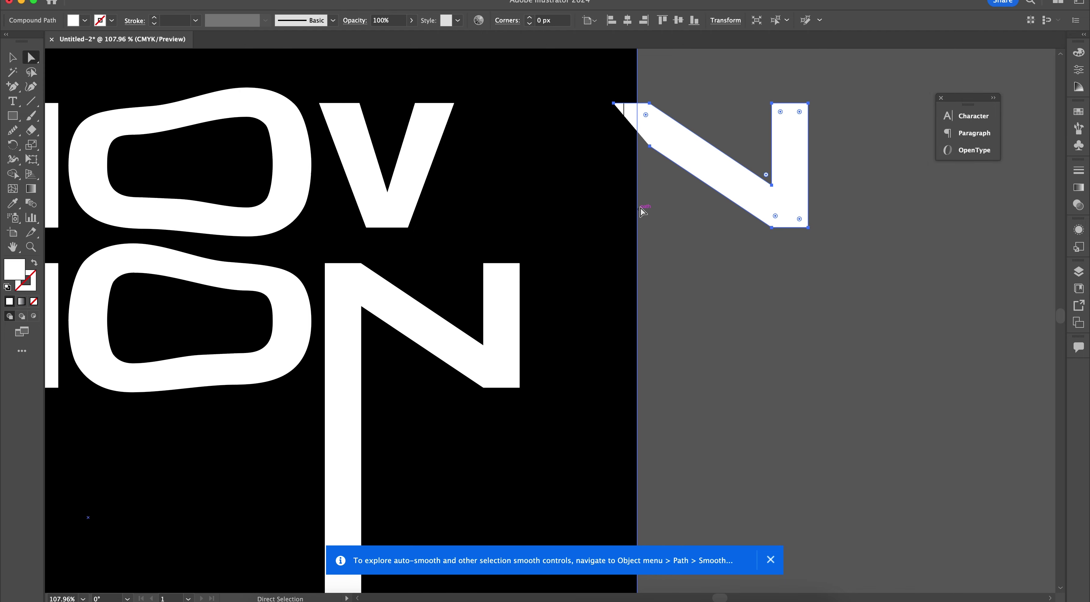
{"action": "left_click", "coordinate": [614, 103]}
{"action": "key", "text": "Delete"}
{"action": "scroll", "coordinate": [616, 110], "scroll_direction": "down", "scroll_amount": 4}
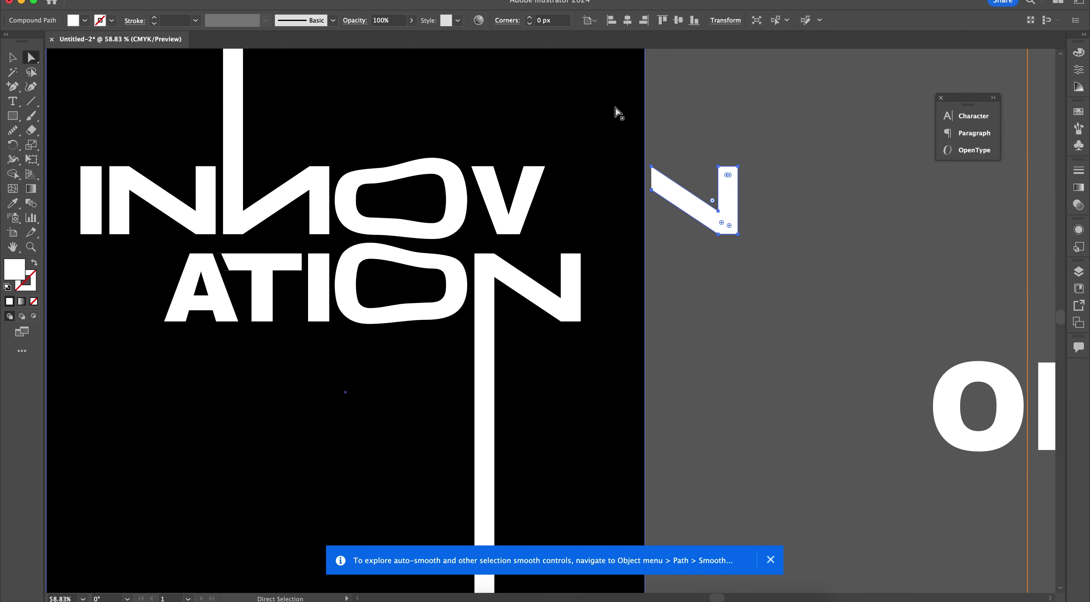
Place the stemless N at the start of the second row, flush with the upper I, and close the gap to the A
{"action": "key", "text": "v"}
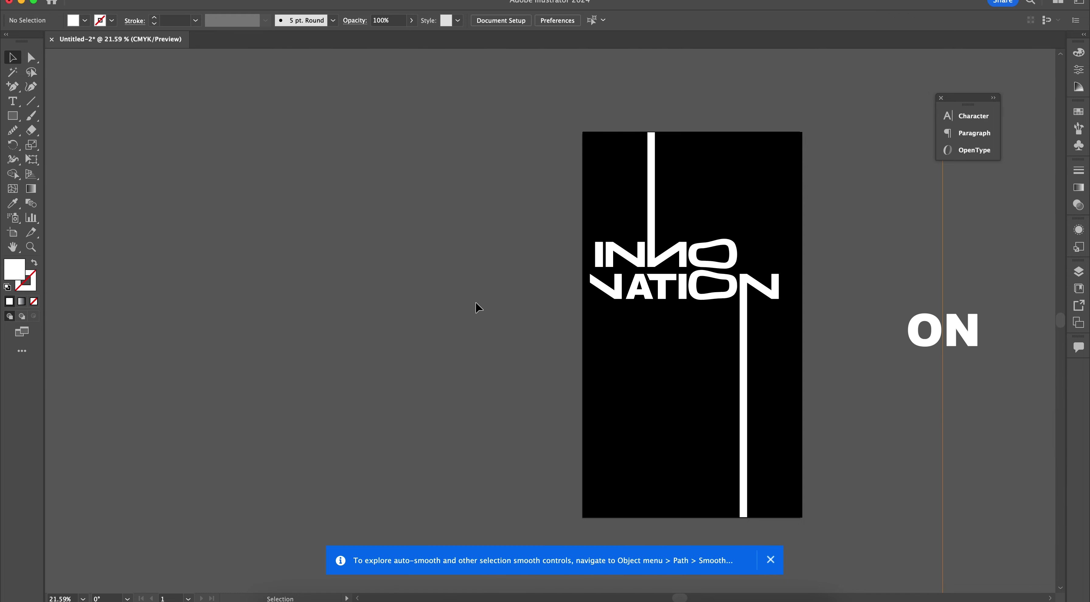
{"action": "scroll", "coordinate": [476, 307], "scroll_direction": "up", "scroll_amount": 5}
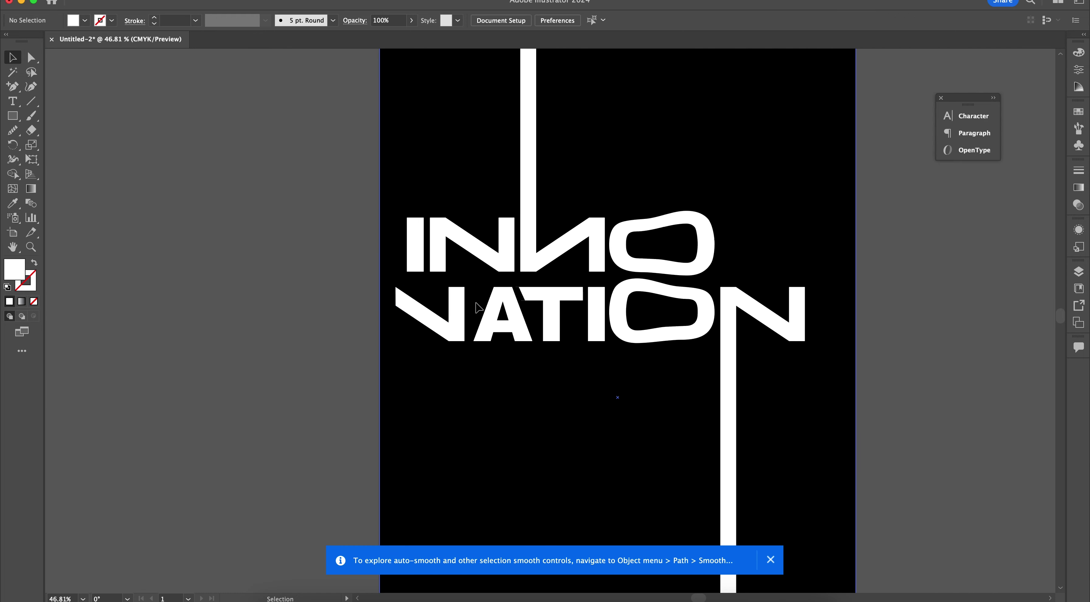
{"action": "left_click", "coordinate": [525, 358]}
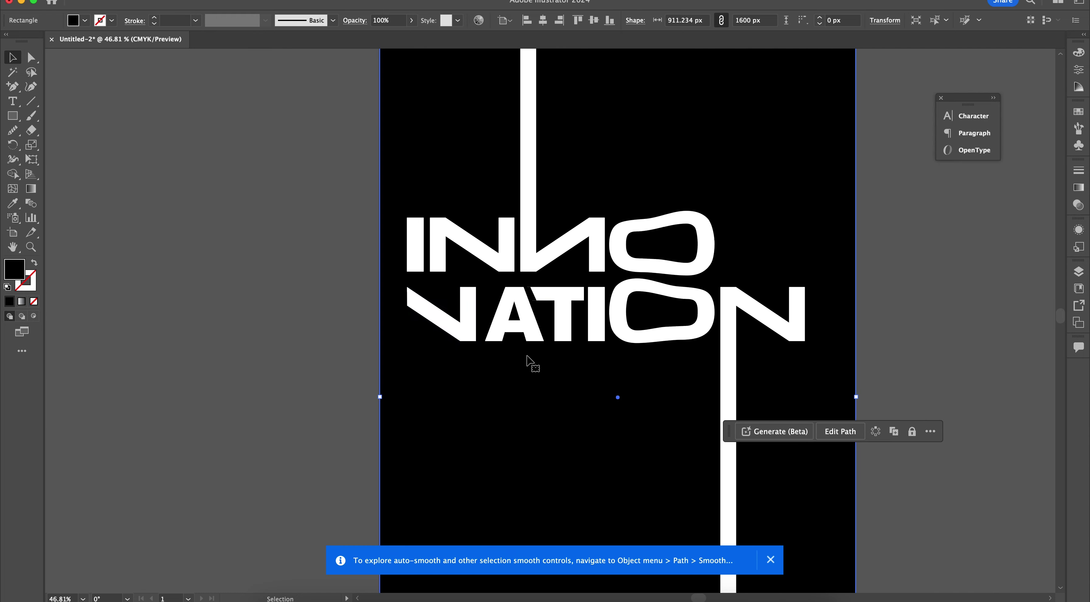
{"action": "left_click", "coordinate": [415, 245]}
{"action": "left_click", "coordinate": [467, 317], "text": "shift"}
{"action": "left_click_drag", "start_coordinate": [534, 326], "coordinate": [529, 326]}
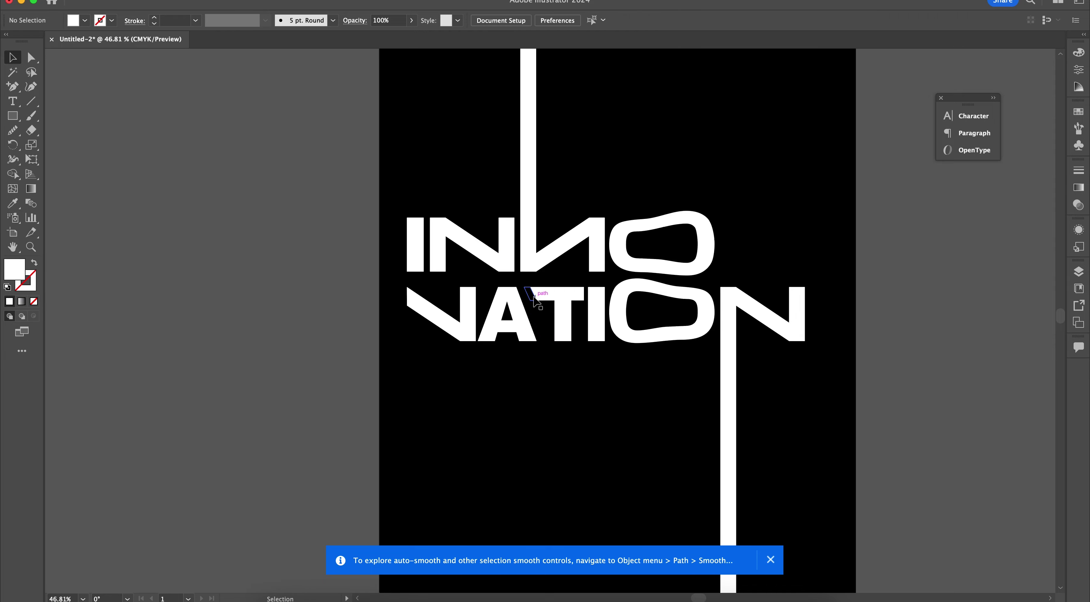
Select the corner anchor points at both ends of the T crossbar's upper edge in the second row
{"action": "scroll", "coordinate": [534, 300], "scroll_direction": "up", "scroll_amount": 5}
{"action": "left_click", "coordinate": [569, 295]}
{"action": "key", "text": "a"}
{"action": "left_click", "coordinate": [513, 288]}
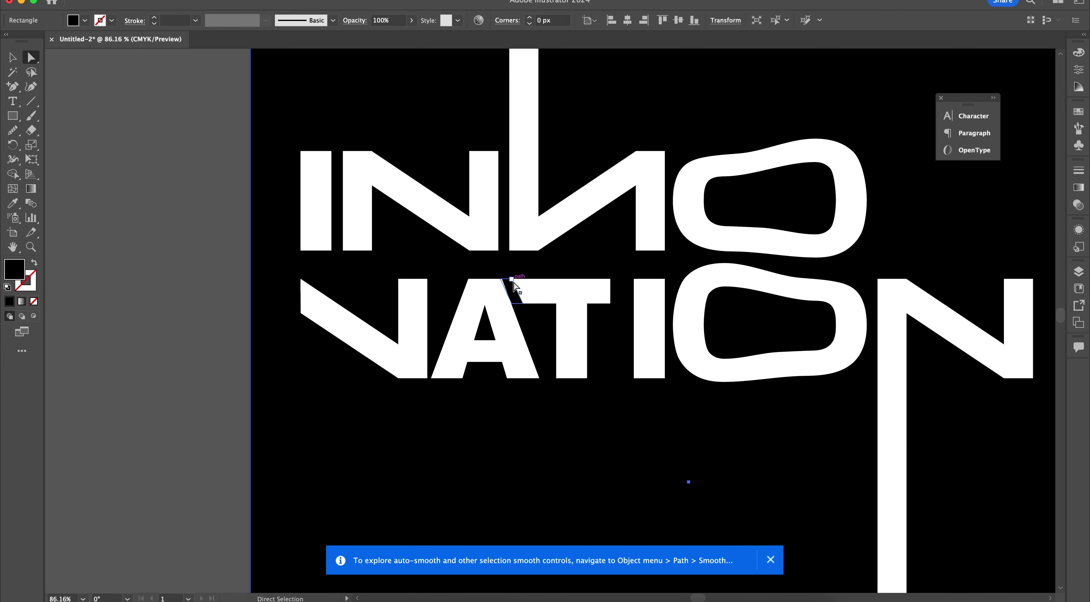
{"action": "left_click", "coordinate": [613, 288], "text": "shift"}
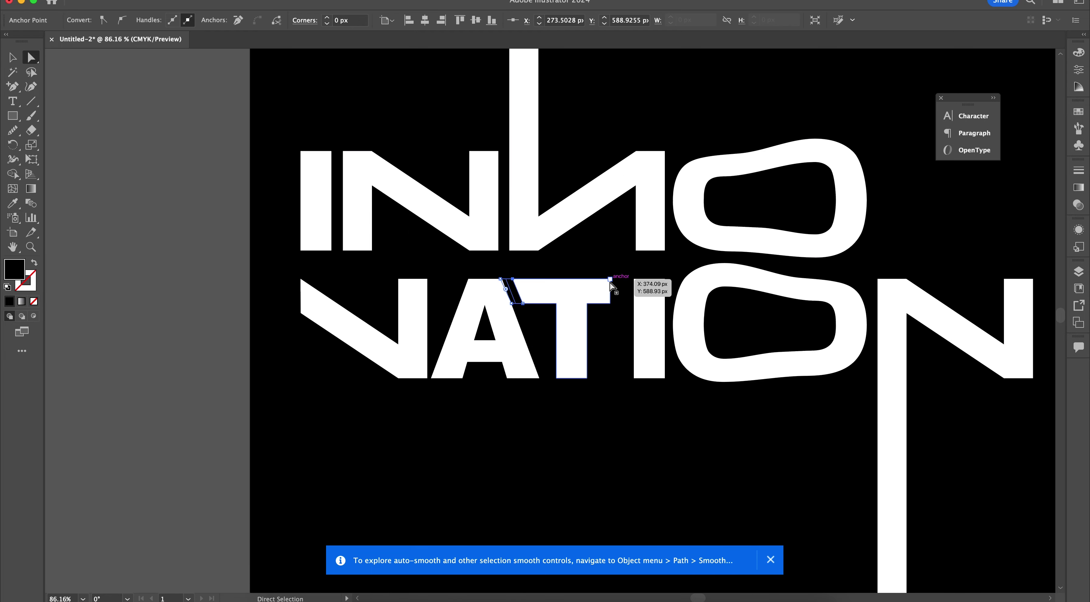
Add "2024" after "Summit" in the vertical green text beside the long lower stem
{"action": "left_click", "coordinate": [10, 122]}
{"action": "left_click_drag", "start_coordinate": [331, 150], "coordinate": [338, 271]}
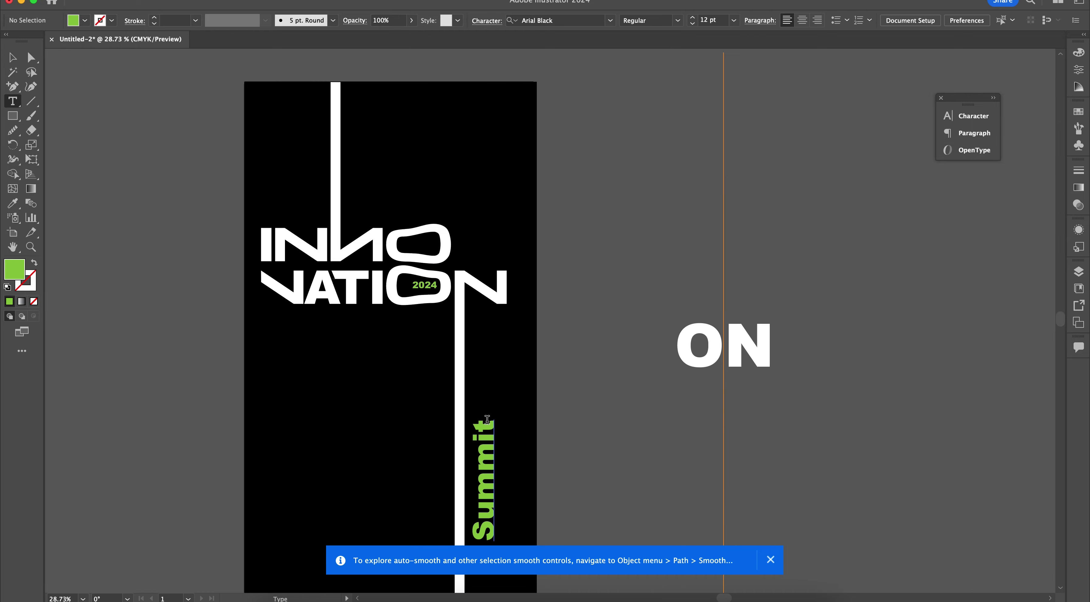
{"action": "type", "text": "2024"}
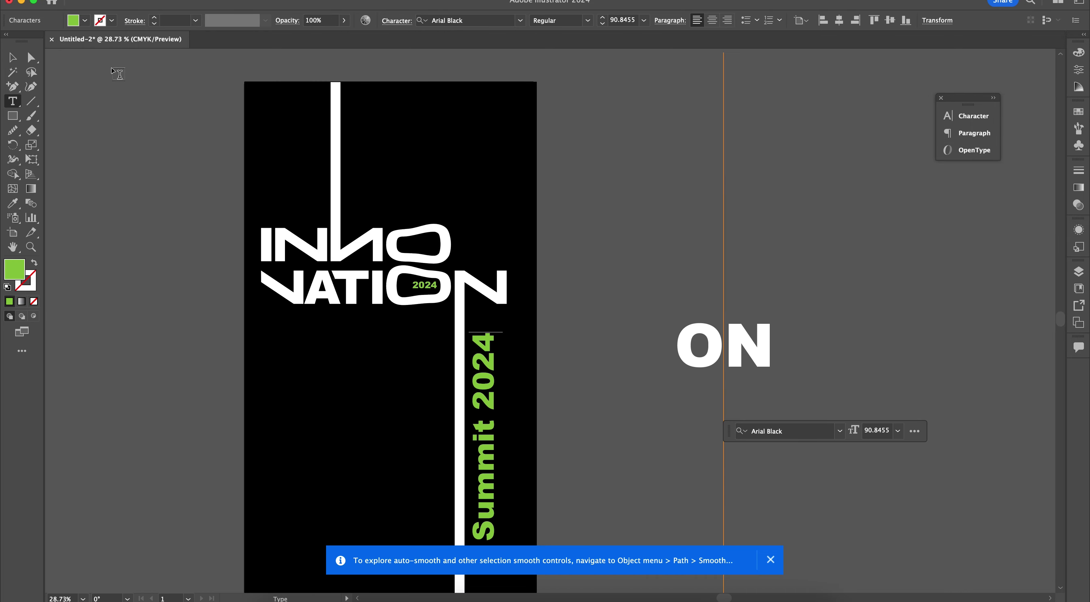
{"action": "key", "text": "Escape"}
{"action": "left_click", "coordinate": [136, 215]}
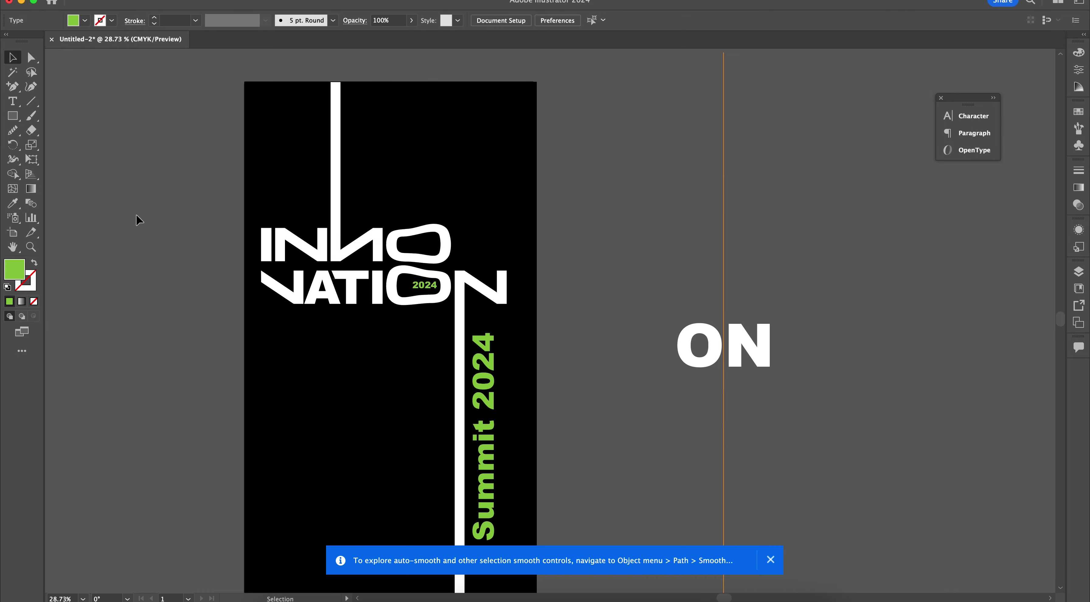
Move the seedling image onto the final N of the second row so it stands in for the missing V
{"action": "scroll", "coordinate": [136, 214], "scroll_direction": "down", "scroll_amount": 3}
{"action": "mouse_move", "coordinate": [372, 332]}
{"action": "left_mouse_down"}
{"action": "mouse_move", "coordinate": [372, 296]}
{"action": "mouse_move", "coordinate": [310, 232]}
{"action": "mouse_move", "coordinate": [291, 169]}
{"action": "mouse_move", "coordinate": [341, 180]}
{"action": "mouse_move", "coordinate": [363, 205]}
{"action": "mouse_move", "coordinate": [378, 271]}
{"action": "mouse_move", "coordinate": [392, 235]}
{"action": "mouse_move", "coordinate": [437, 224]}
{"action": "mouse_move", "coordinate": [380, 303]}
{"action": "mouse_move", "coordinate": [380, 331]}
{"action": "mouse_move", "coordinate": [405, 318]}
{"action": "mouse_move", "coordinate": [434, 326]}
{"action": "mouse_move", "coordinate": [379, 371]}
{"action": "mouse_move", "coordinate": [329, 320]}
{"action": "mouse_move", "coordinate": [373, 320]}
{"action": "left_mouse_up"}
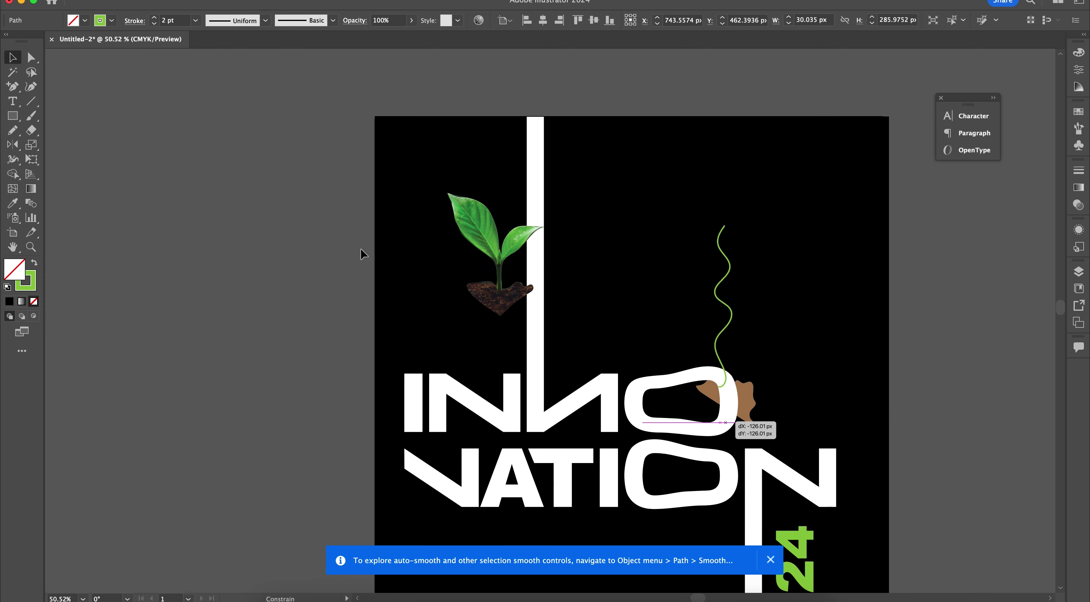
{"action": "left_click_drag", "start_coordinate": [500, 302], "coordinate": [792, 465]}
{"action": "scroll", "coordinate": [792, 465], "scroll_direction": "right", "scroll_amount": 5}
{"action": "scroll", "coordinate": [792, 465], "scroll_direction": "down", "scroll_amount": 1}
{"action": "left_click", "coordinate": [698, 280]}
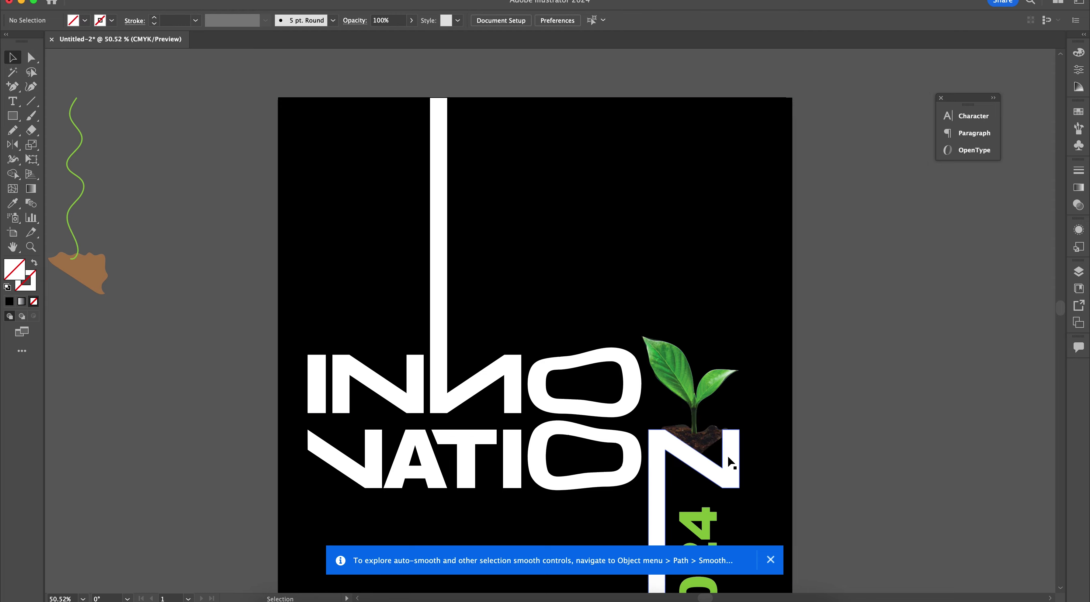
Reshape the soil edge of the seedling's clipping path to follow the stem and diagonal of the final N
{"action": "left_click_drag", "start_coordinate": [711, 449], "coordinate": [740, 496]}
{"action": "scroll", "coordinate": [700, 446], "scroll_direction": "up", "scroll_amount": 3}
{"action": "double_click", "coordinate": [698, 441]}
{"action": "key", "text": "a"}
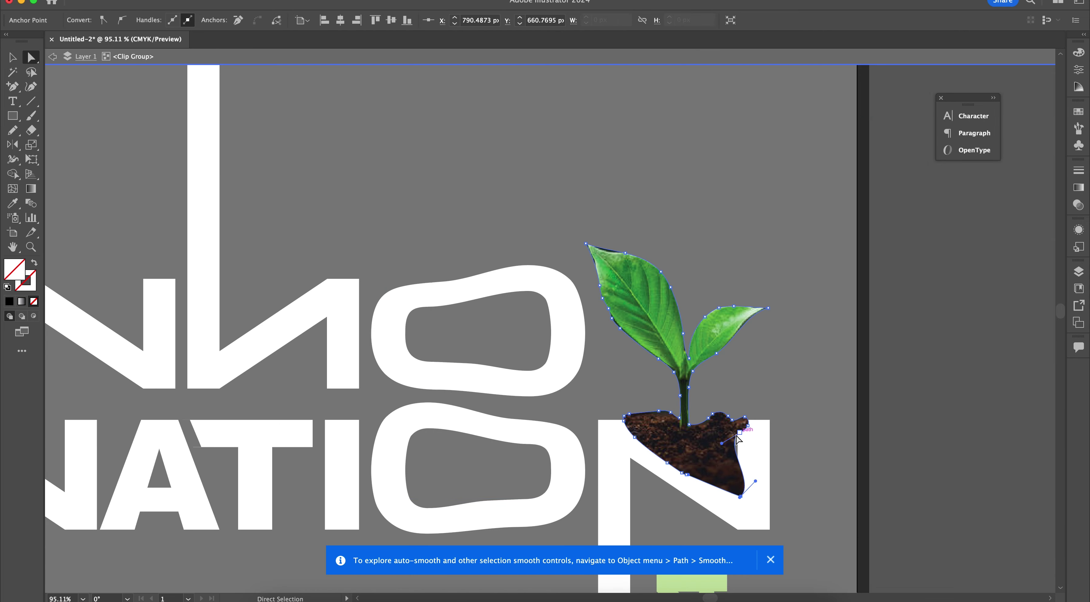
{"action": "left_click_drag", "start_coordinate": [738, 434], "coordinate": [752, 447]}
{"action": "left_click_drag", "start_coordinate": [690, 471], "coordinate": [693, 478]}
{"action": "scroll", "coordinate": [695, 477], "scroll_direction": "up", "scroll_amount": 2}
{"action": "key", "text": "v"}
{"action": "key", "text": "Escape"}
Send the seedling image behind the final N so its soil sits inside the letter
{"action": "scroll", "coordinate": [785, 428], "scroll_direction": "down", "scroll_amount": 3}
{"action": "key", "text": "super+["}
{"action": "scroll", "coordinate": [785, 427], "scroll_direction": "down", "scroll_amount": 2}
{"action": "left_click", "coordinate": [923, 368]}
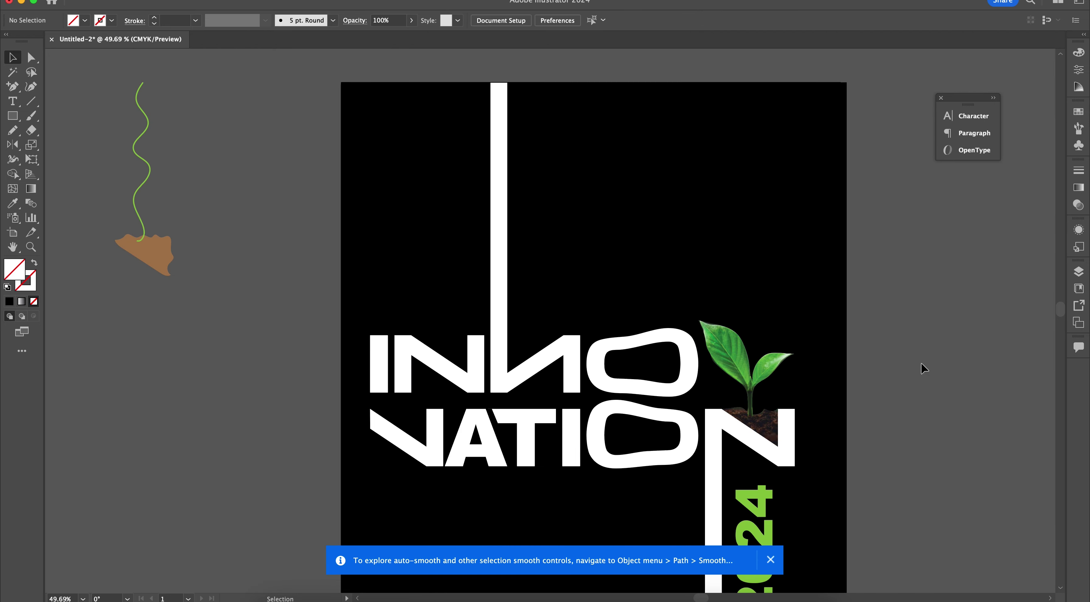
Change the font of the vertical "Summit 2024" text to Arial Regular
{"action": "scroll", "coordinate": [922, 368], "scroll_direction": "down", "scroll_amount": 3}
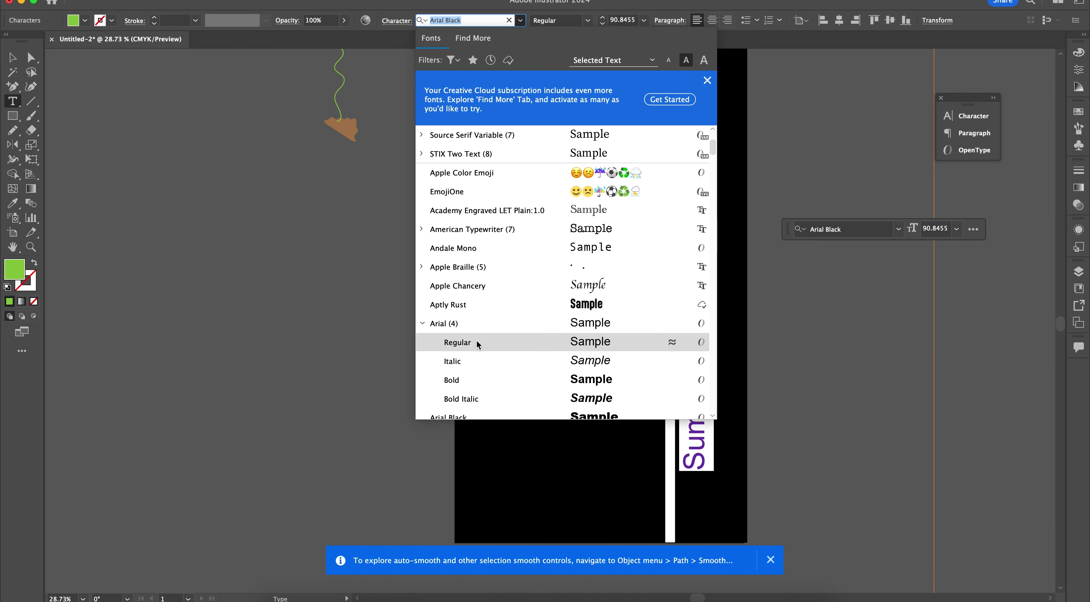
{"action": "scroll", "coordinate": [476, 339], "scroll_direction": "down", "scroll_amount": 3}
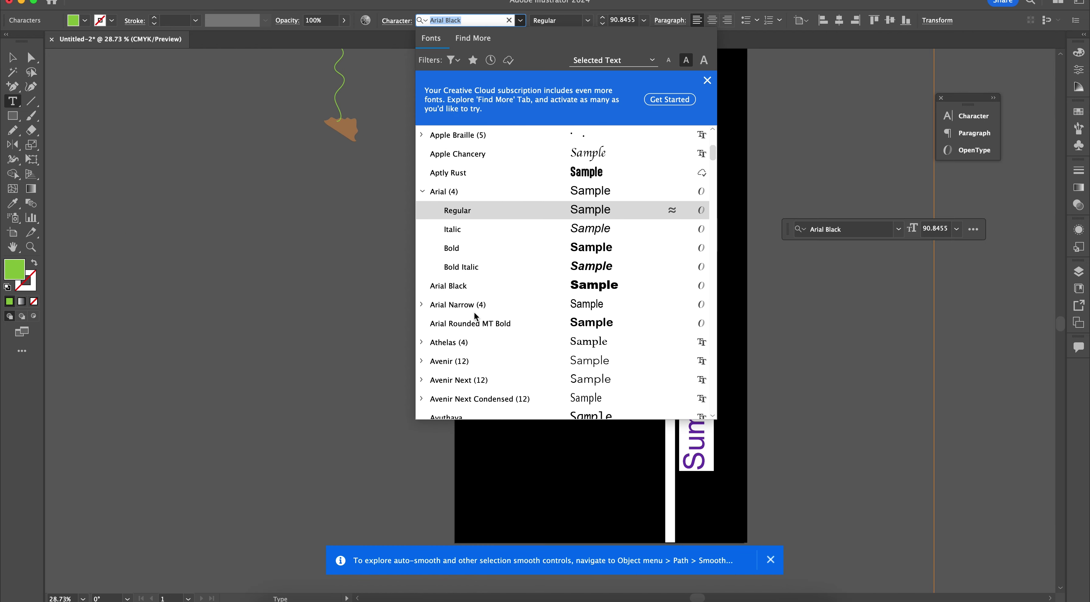
{"action": "left_click", "coordinate": [463, 211]}
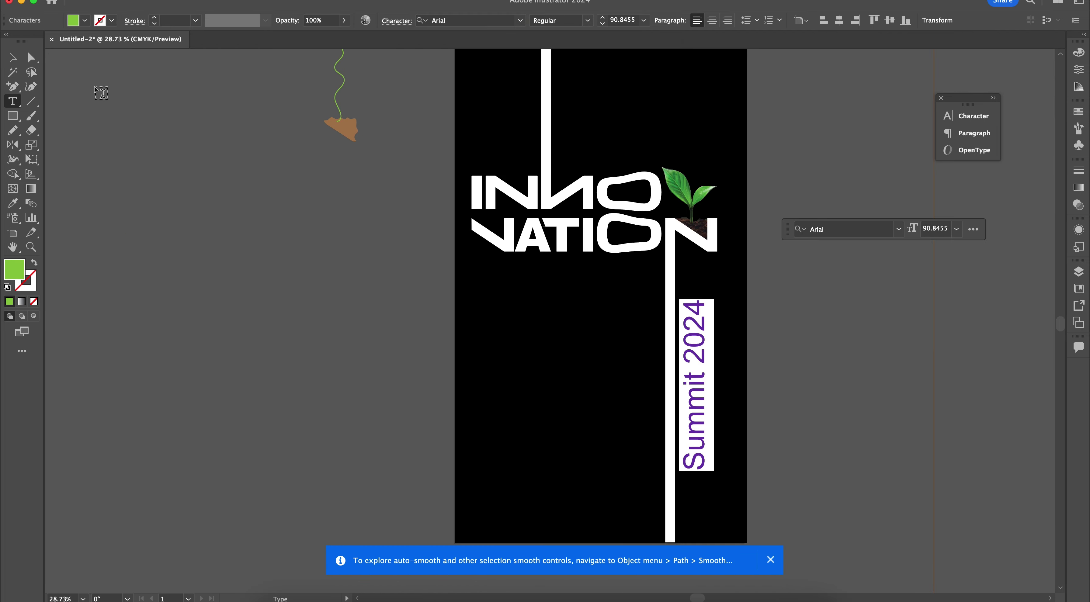
{"action": "left_click", "coordinate": [13, 57]}
{"action": "left_click", "coordinate": [393, 237]}
Move the vertical "Summit 2024" text up along the stem, closer to the final N
{"action": "scroll", "coordinate": [674, 326], "scroll_direction": "down", "scroll_amount": 2}
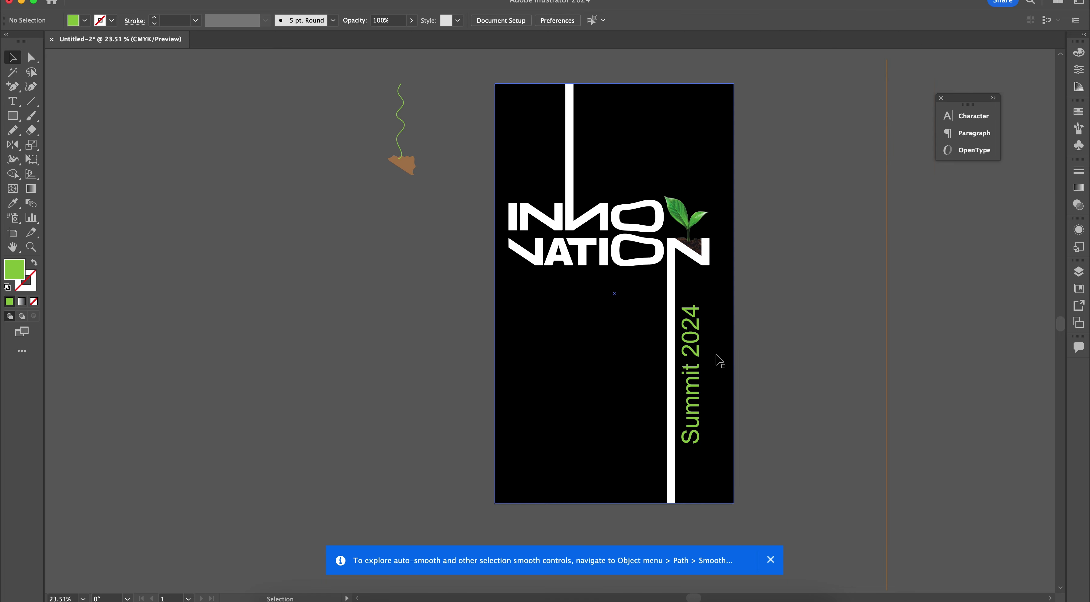
{"action": "left_click_drag", "start_coordinate": [695, 360], "coordinate": [694, 336]}
{"action": "left_click", "coordinate": [815, 344]}
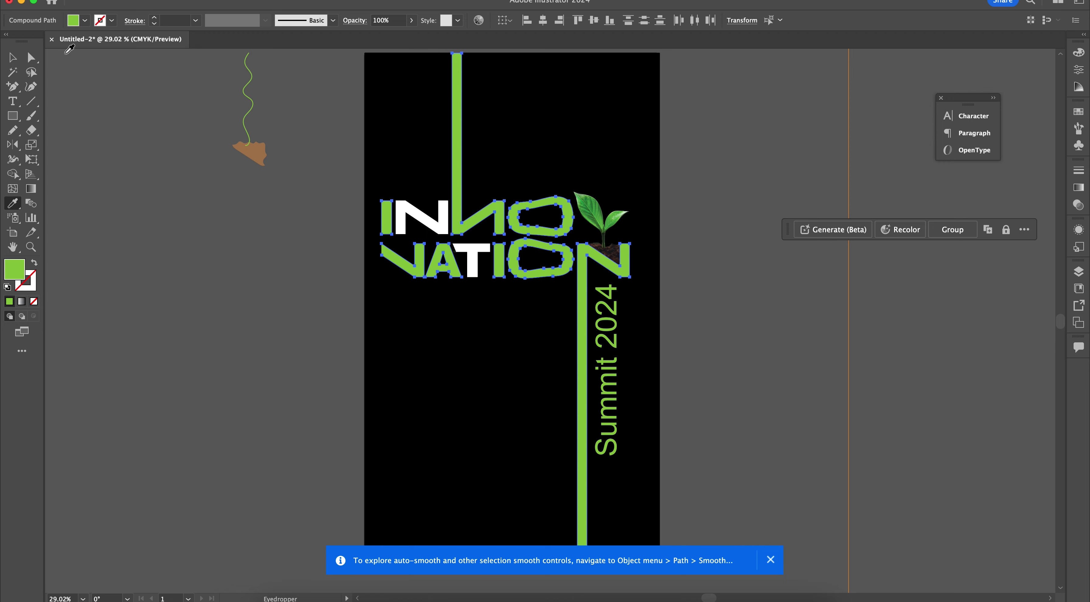
Recolor the remaining white N and T green by sampling the long upper stem with the Eyedropper
{"action": "left_click", "coordinate": [13, 57]}
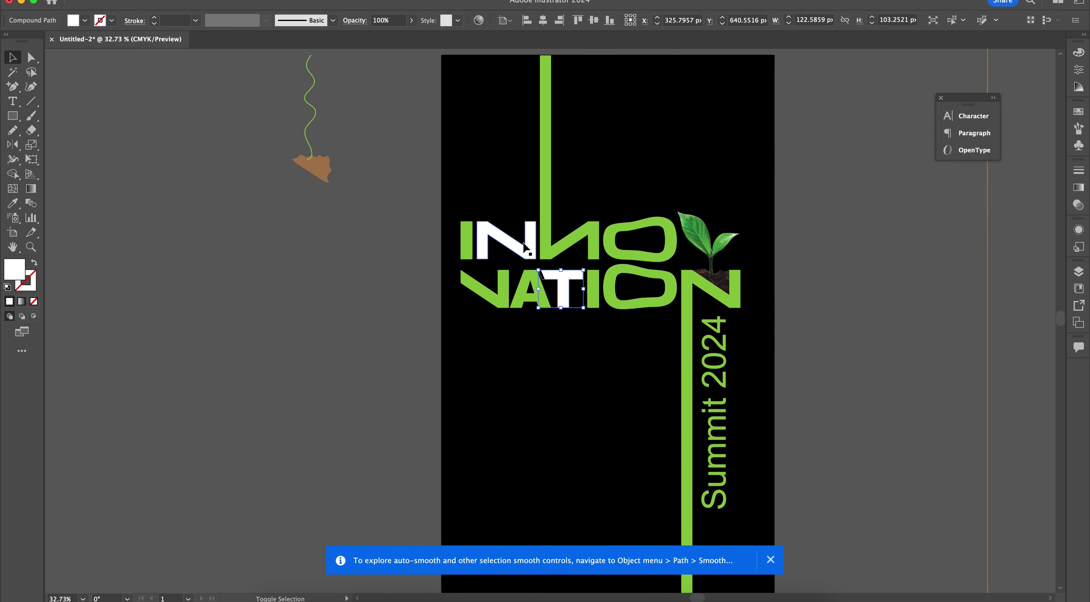
{"action": "left_click", "coordinate": [524, 249], "text": "shift"}
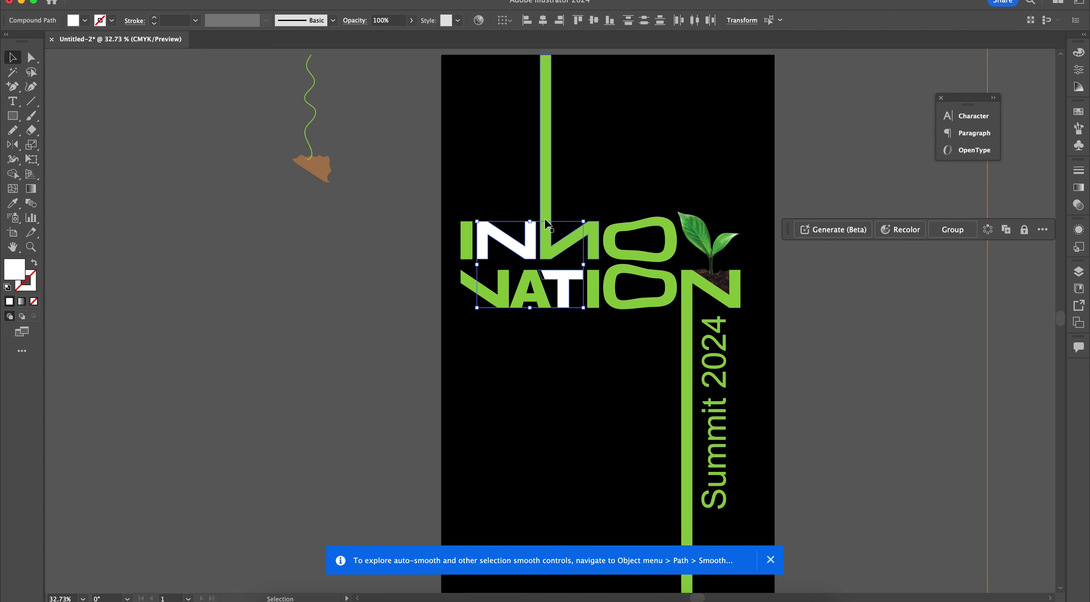
{"action": "key", "text": "i"}
{"action": "left_click", "coordinate": [549, 201]}
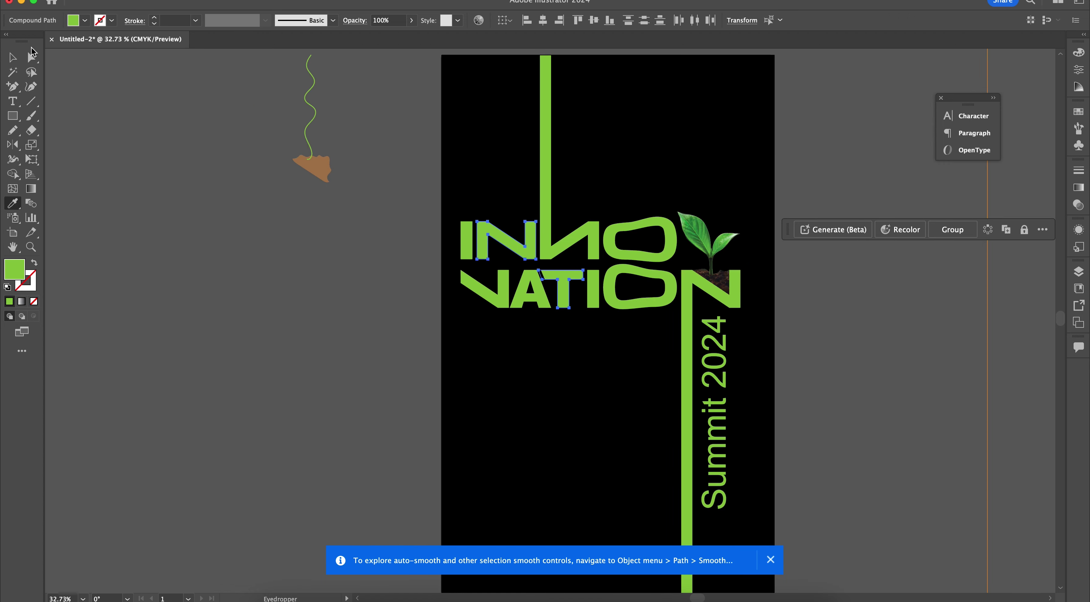
{"action": "left_click", "coordinate": [13, 58]}
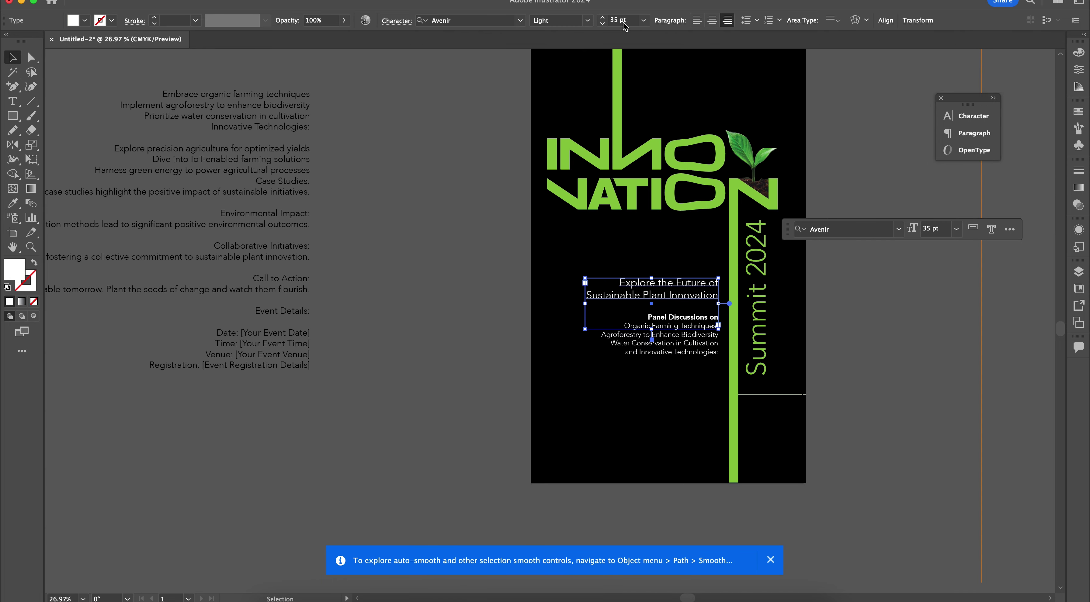
Set the "Explore the Future of Sustainable Plant Innovation" text to 38 pt and widen its frame so it fits on two lines
{"action": "left_click", "coordinate": [621, 21]}
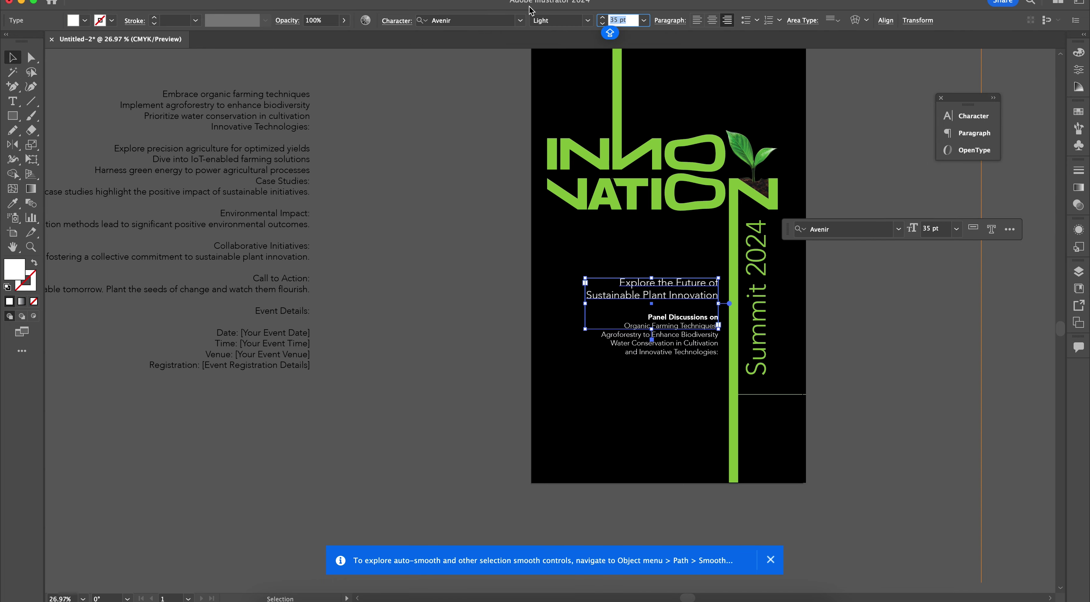
{"action": "type", "text": "38"}
{"action": "key", "text": "Return"}
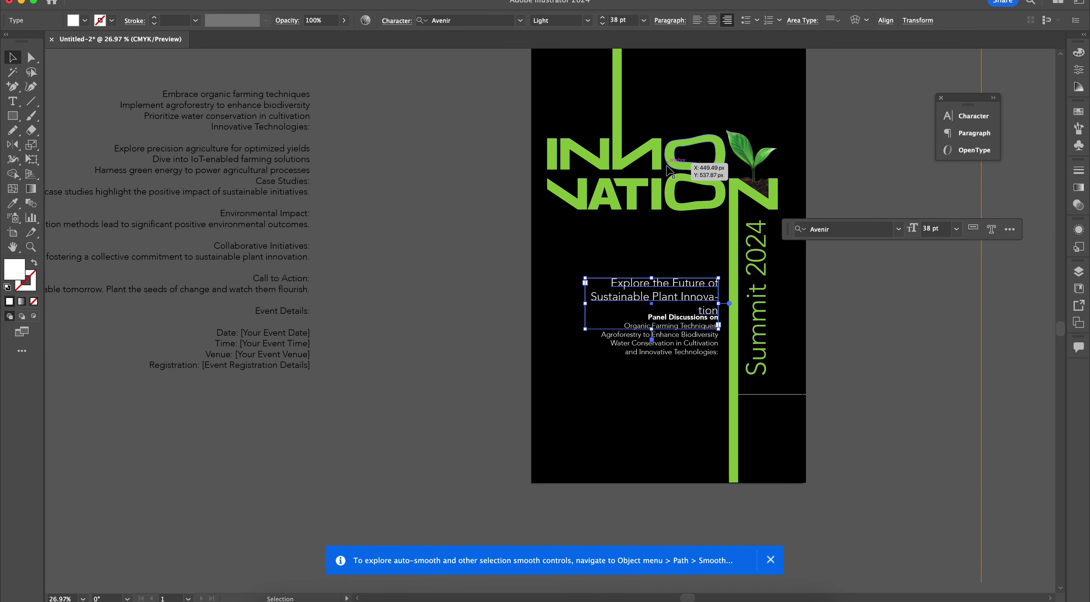
{"action": "left_click_drag", "start_coordinate": [578, 298], "coordinate": [554, 303]}
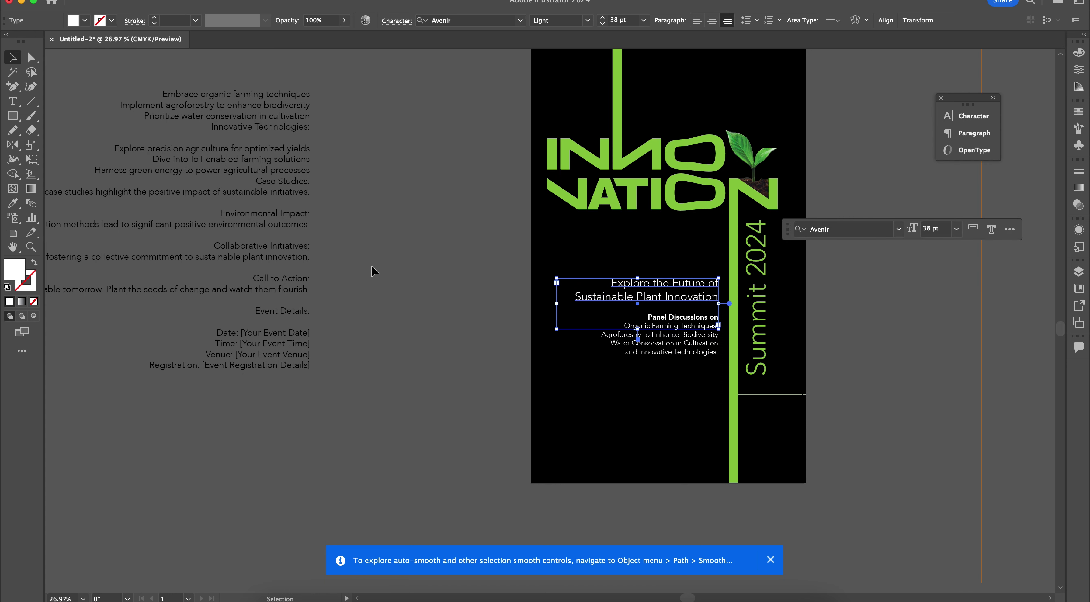
{"action": "left_click", "coordinate": [871, 331]}
Move the heading and the Panel Discussions text lower on the poster, and delete the thin horizontal line beside the long stem
{"action": "scroll", "coordinate": [885, 346], "scroll_direction": "right", "scroll_amount": 5}
{"action": "scroll", "coordinate": [886, 346], "scroll_direction": "up", "scroll_amount": 2}
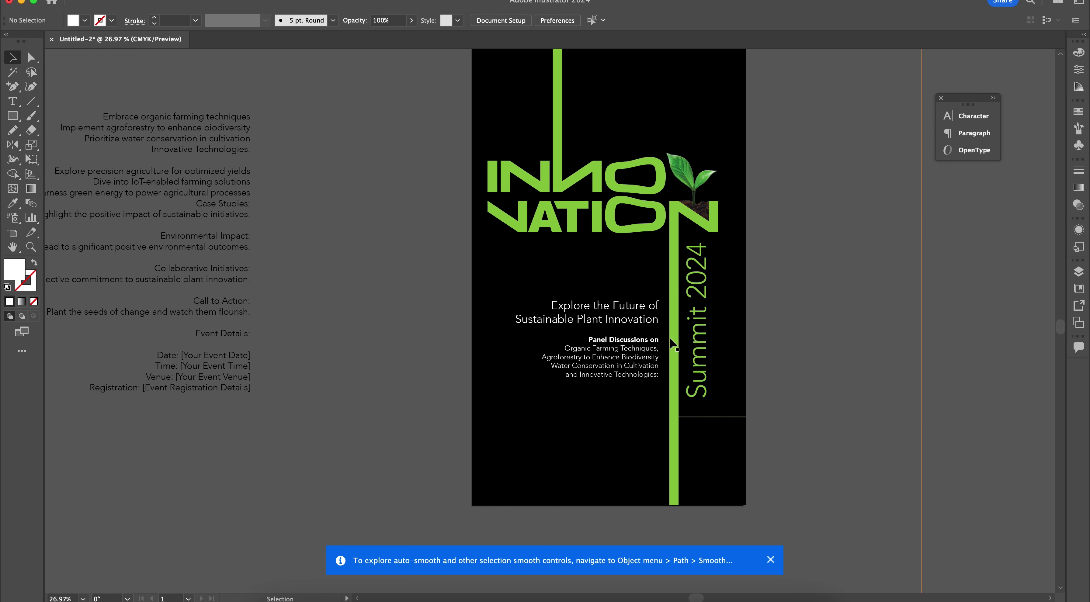
{"action": "mouse_move", "coordinate": [646, 329]}
{"action": "left_mouse_down"}
{"action": "mouse_move", "coordinate": [646, 320]}
{"action": "mouse_move", "coordinate": [644, 330]}
{"action": "left_mouse_up"}
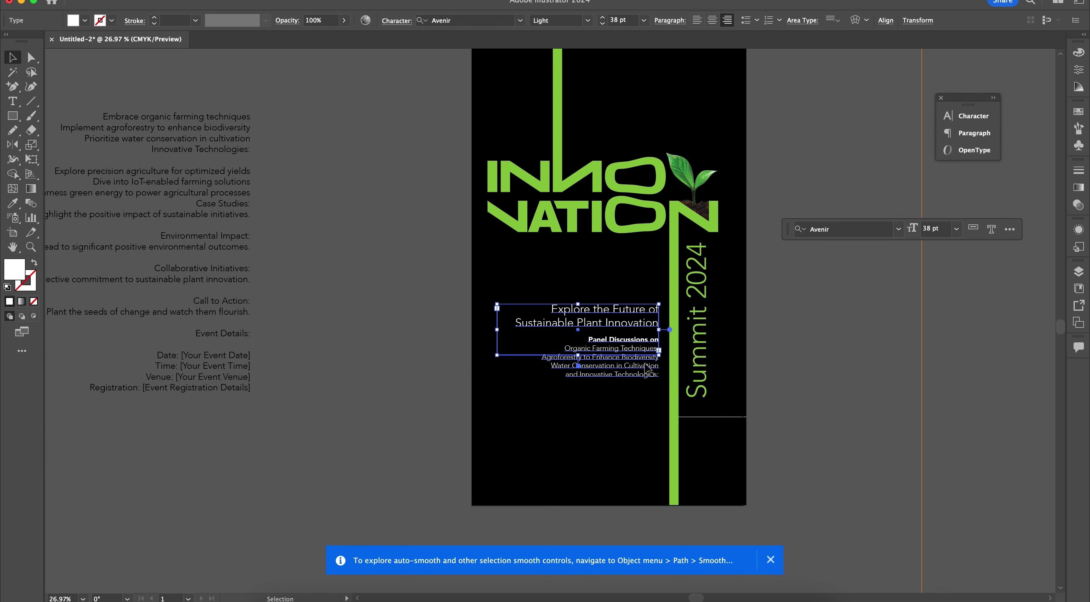
{"action": "left_click_drag", "start_coordinate": [645, 367], "coordinate": [646, 406]}
{"action": "left_click", "coordinate": [727, 417]}
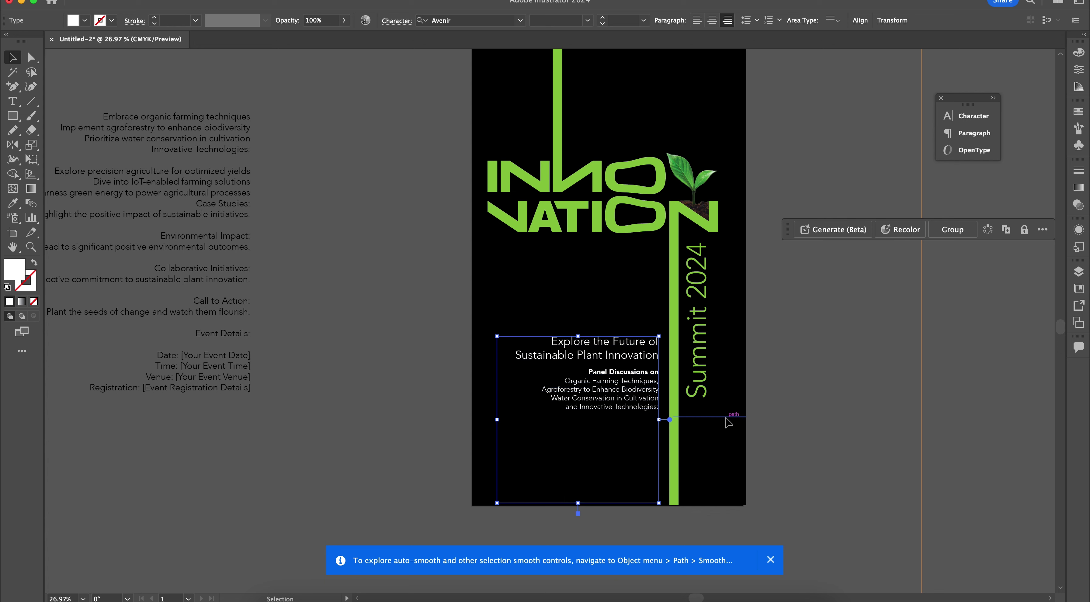
{"action": "key", "text": "BackSpace"}
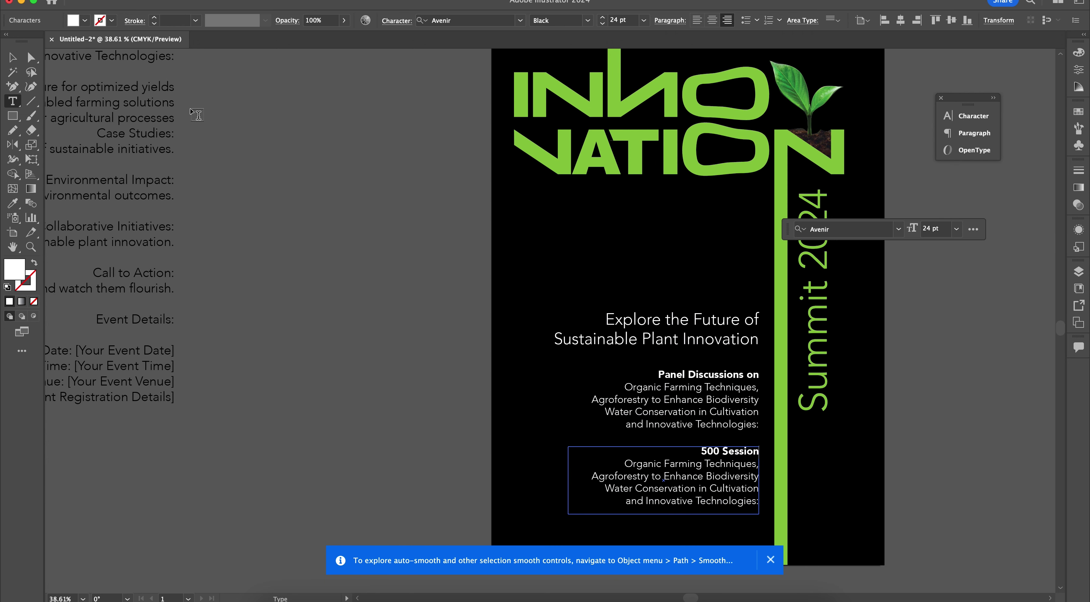
Rewrite the "500 Session" text block as "200+ Session" with the line "By leading scientists and industry experts"
{"action": "left_click_drag", "start_coordinate": [721, 447], "coordinate": [699, 449]}
{"action": "type", "text": "200+"}
{"action": "left_click_drag", "start_coordinate": [625, 461], "coordinate": [870, 577]}
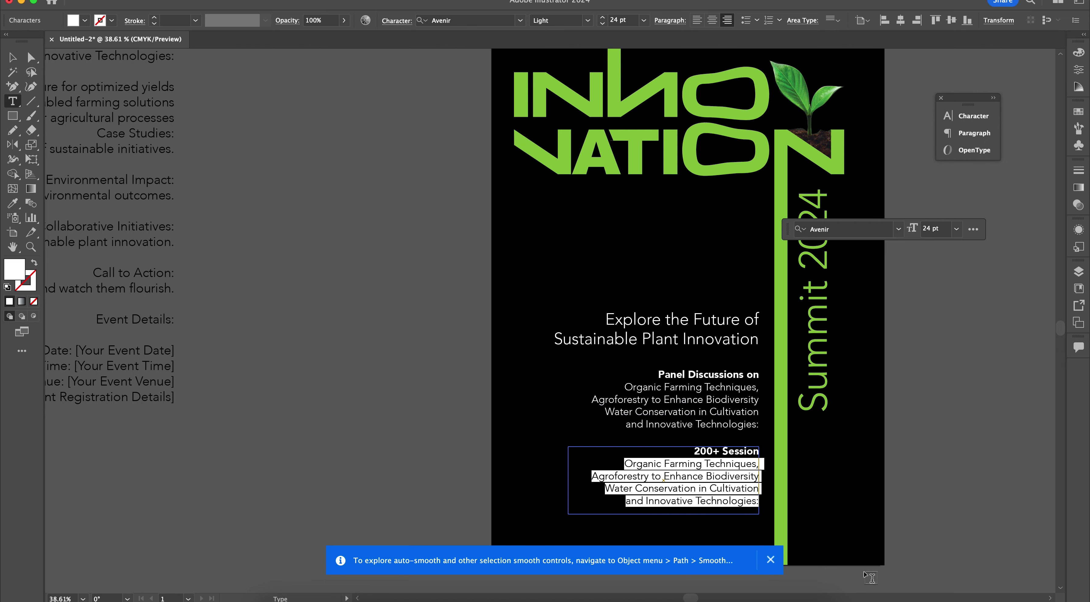
{"action": "type", "text": "b"}
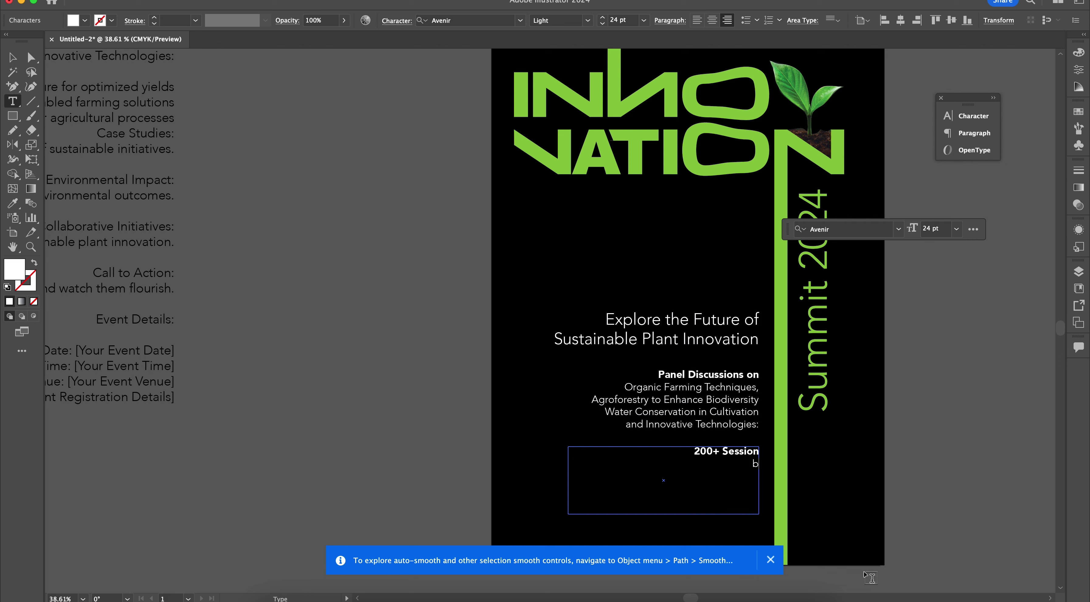
{"action": "type", "text": "y leading scientists amd"}
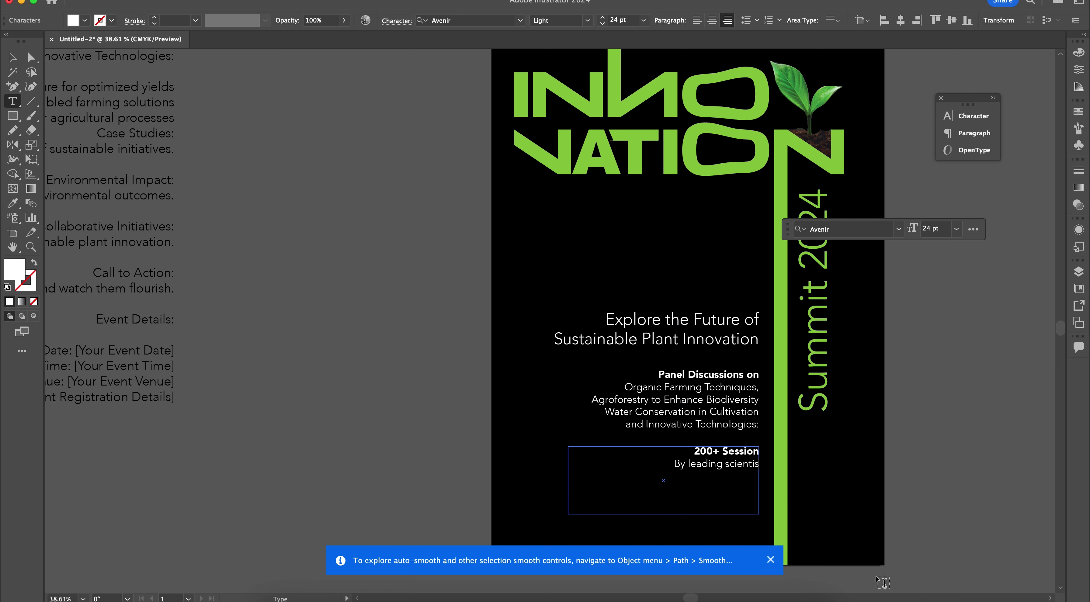
{"action": "key", "text": "BackSpace"}
{"action": "key", "text": "BackSpace"}
{"action": "key", "text": "BackSpace"}
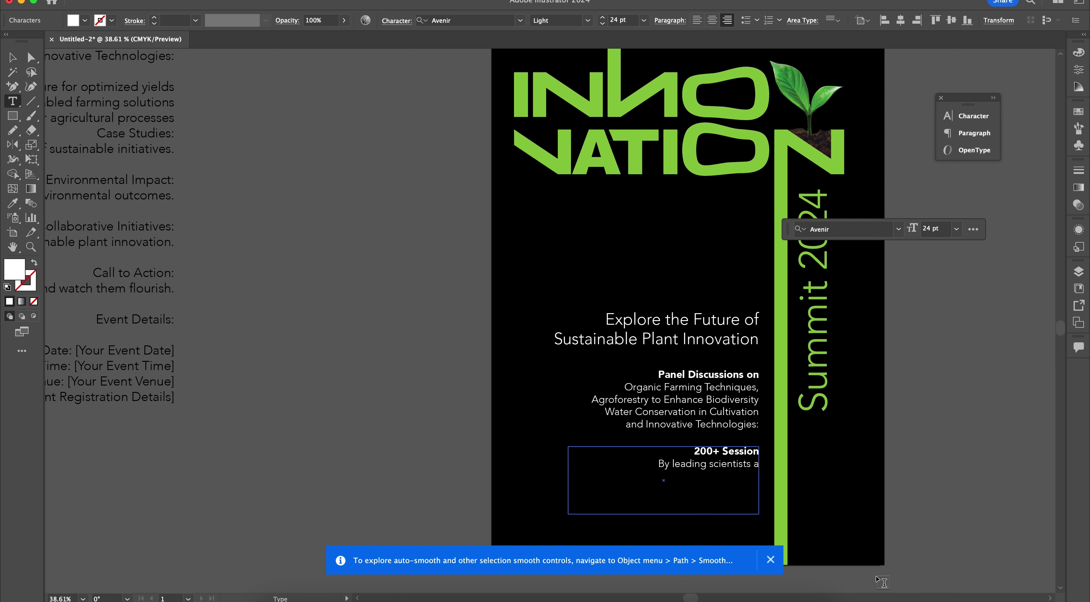
{"action": "type", "text": "nd ind"}
Rewrite the heading of the lowest text block as "Sponsors and Partners"
{"action": "type", "text": "Sp"}
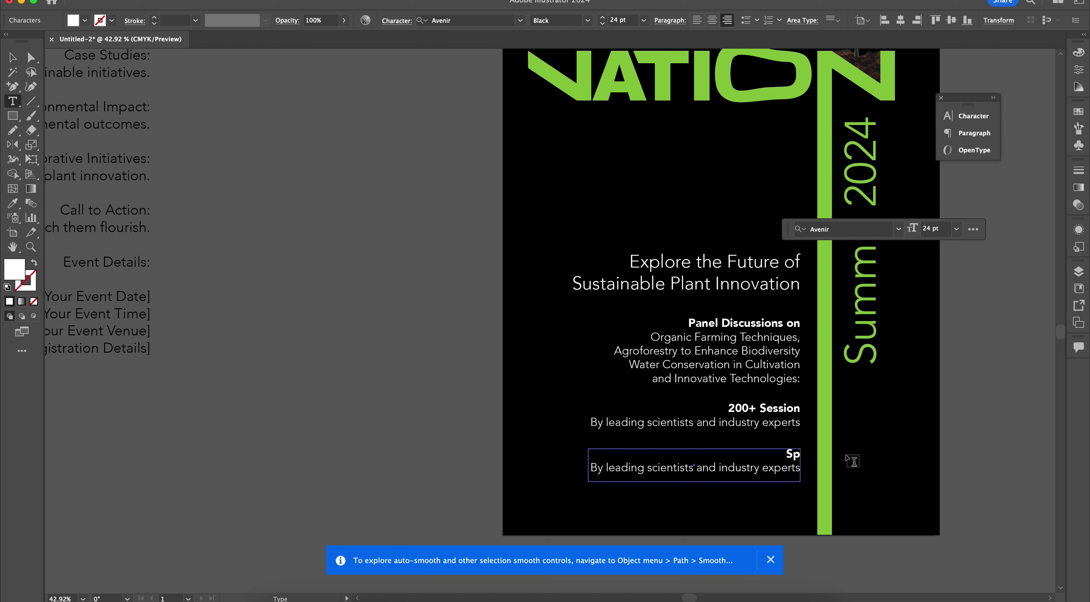
{"action": "type", "text": "onsors and Partnrr"}
{"action": "key", "text": "BackSpace"}
{"action": "key", "text": "BackSpace"}
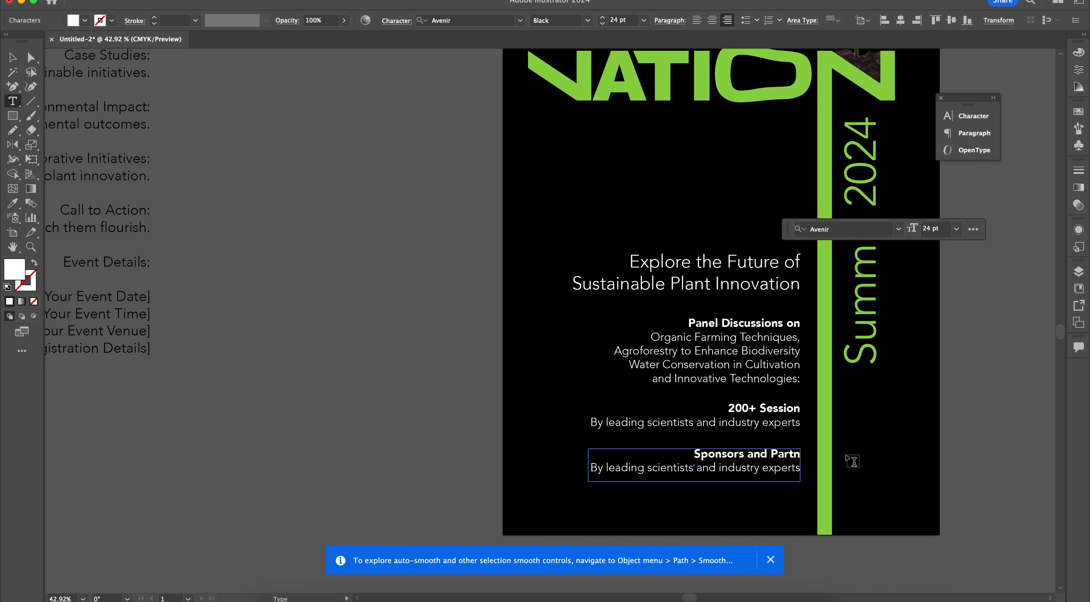
{"action": "type", "text": "ers"}
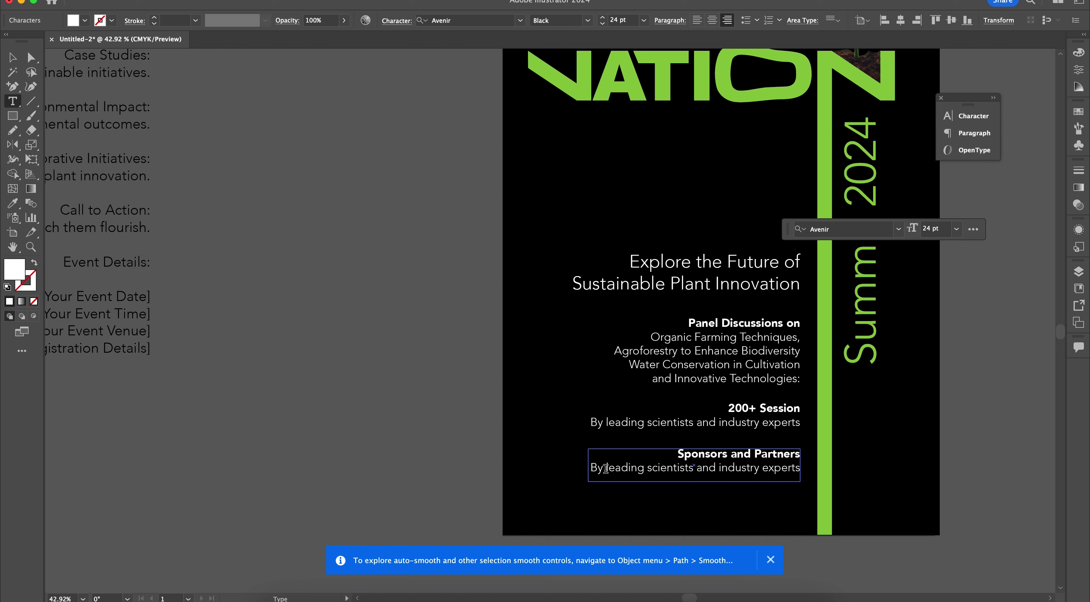
Replace the line under the Sponsors and Partners heading with "Ayurvedic Company, HCL, Technofield, Agricare, Greenfield"
{"action": "left_click_drag", "start_coordinate": [590, 468], "coordinate": [652, 468]}
{"action": "left_click_drag", "start_coordinate": [767, 471], "coordinate": [877, 484]}
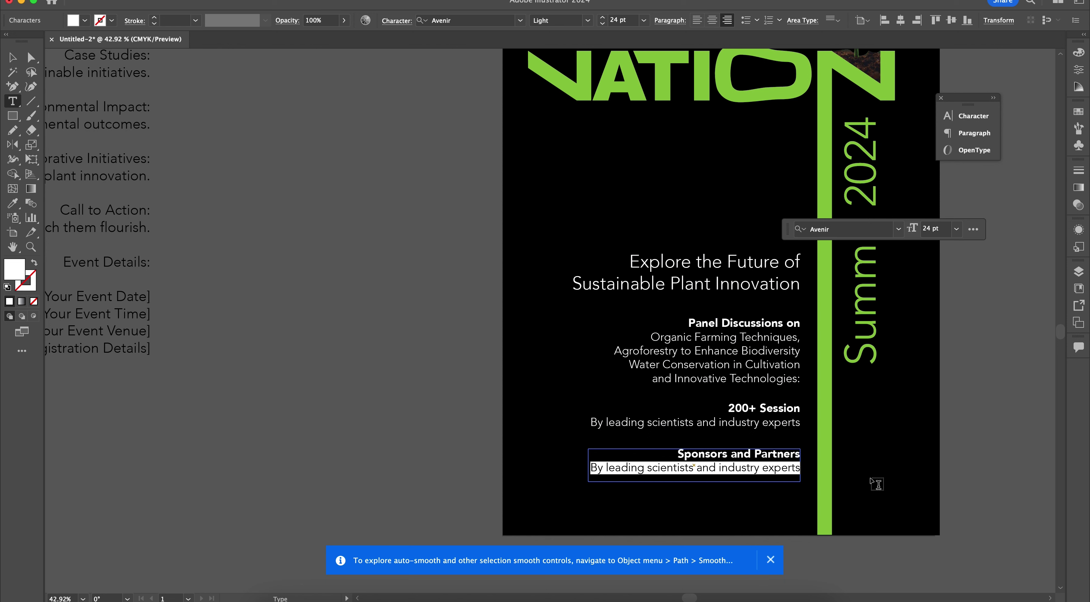
{"action": "key", "text": "BackSpace"}
{"action": "type", "text": "Ayurv"}
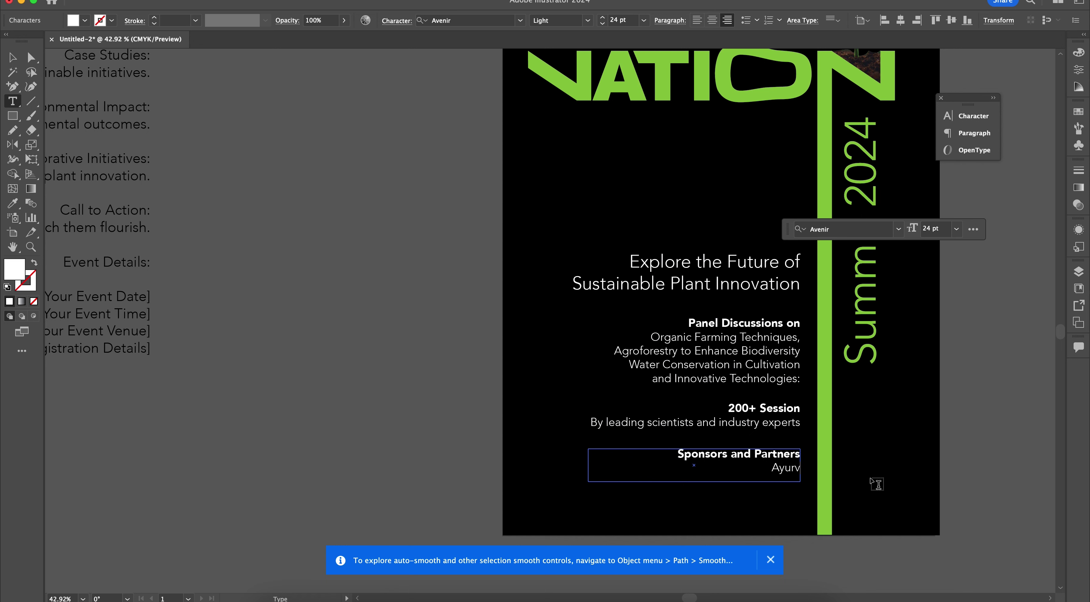
{"action": "type", "text": "edic Company, HCL, Technofield, Agricare, Greenfiel"}
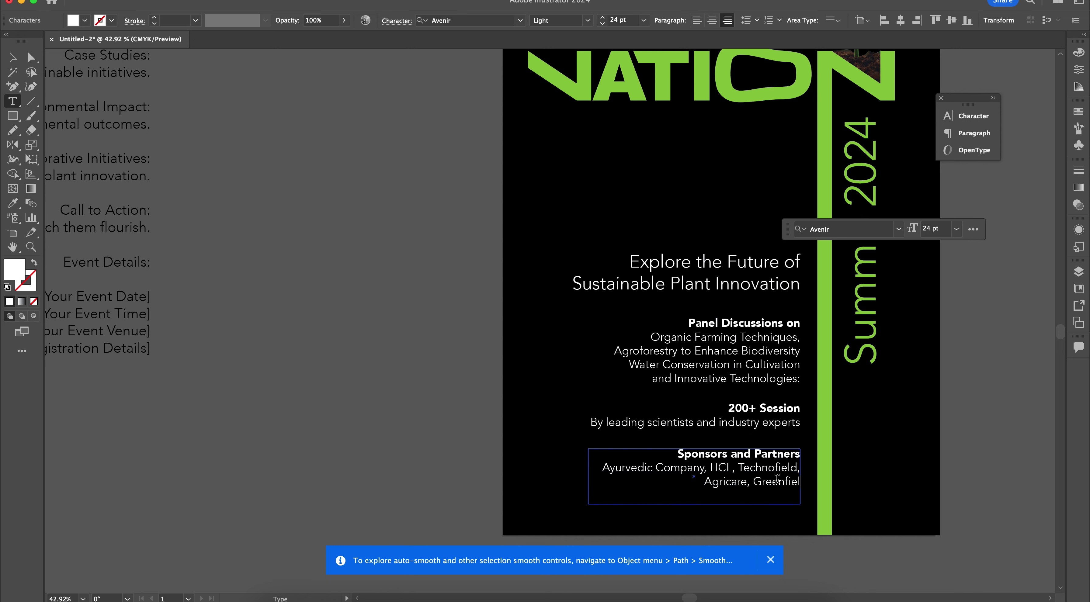
{"action": "type", "text": "d"}
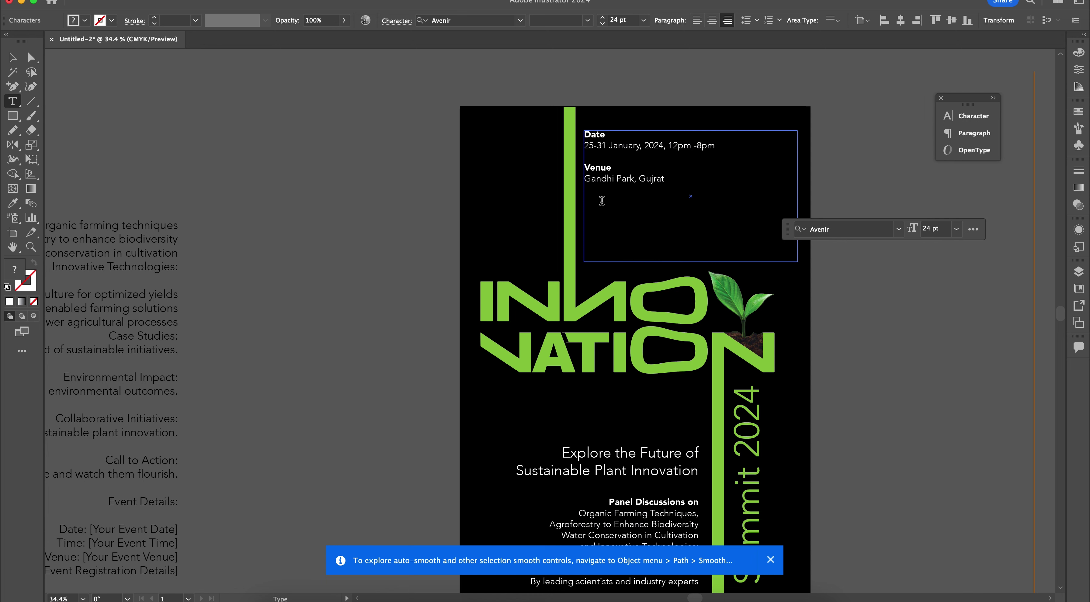
Paste the "For Participation" contact text below the venue in the event details block and left-align it
{"action": "key", "text": "super+v"}
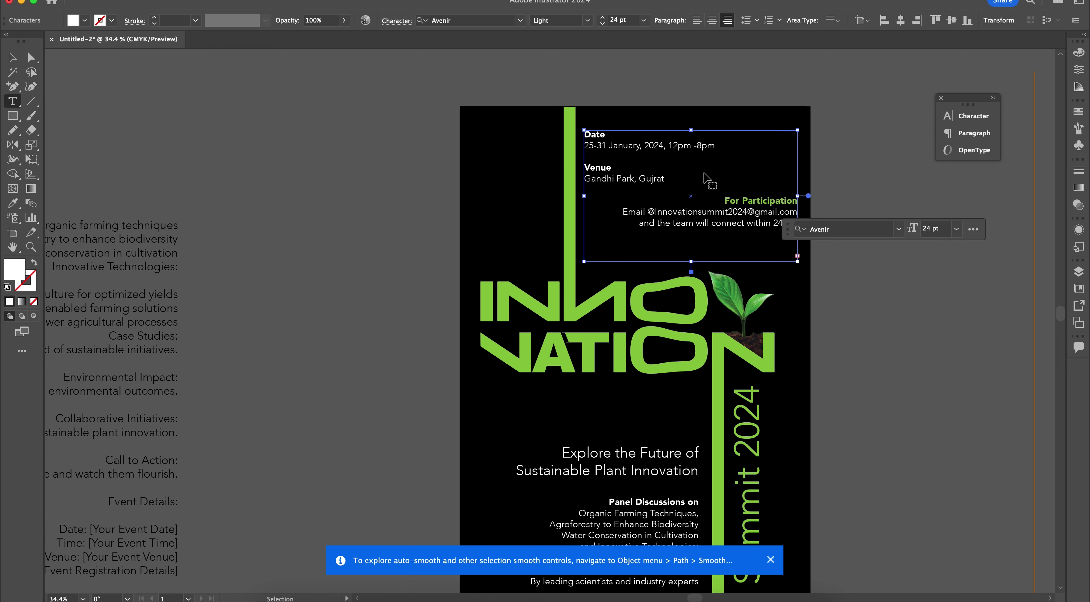
{"action": "key", "text": "super+a"}
{"action": "left_click", "coordinate": [697, 20]}
{"action": "left_click", "coordinate": [639, 198]}
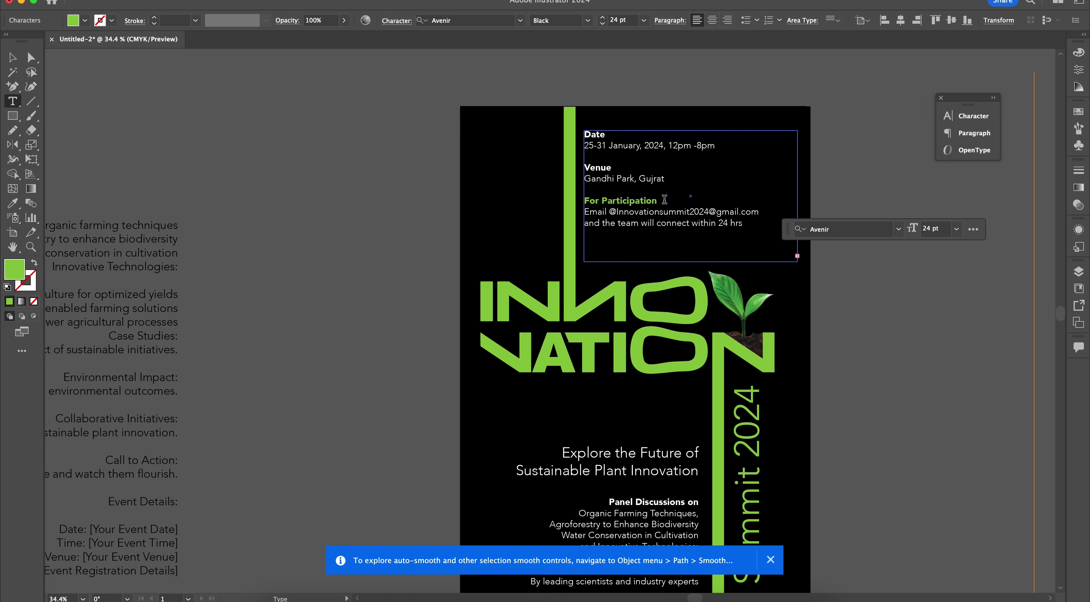
Change the pasted heading to "For Registration" and add the line "(On-site Registration Available)" beneath its contact text
{"action": "left_click_drag", "start_coordinate": [659, 199], "coordinate": [601, 198]}
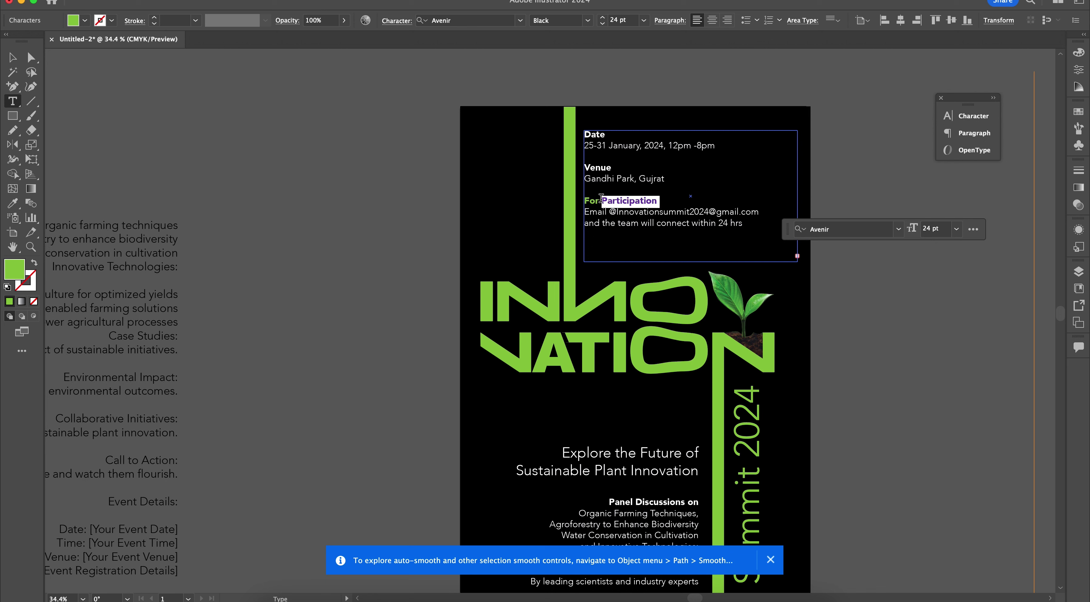
{"action": "type", "text": "Registrat"}
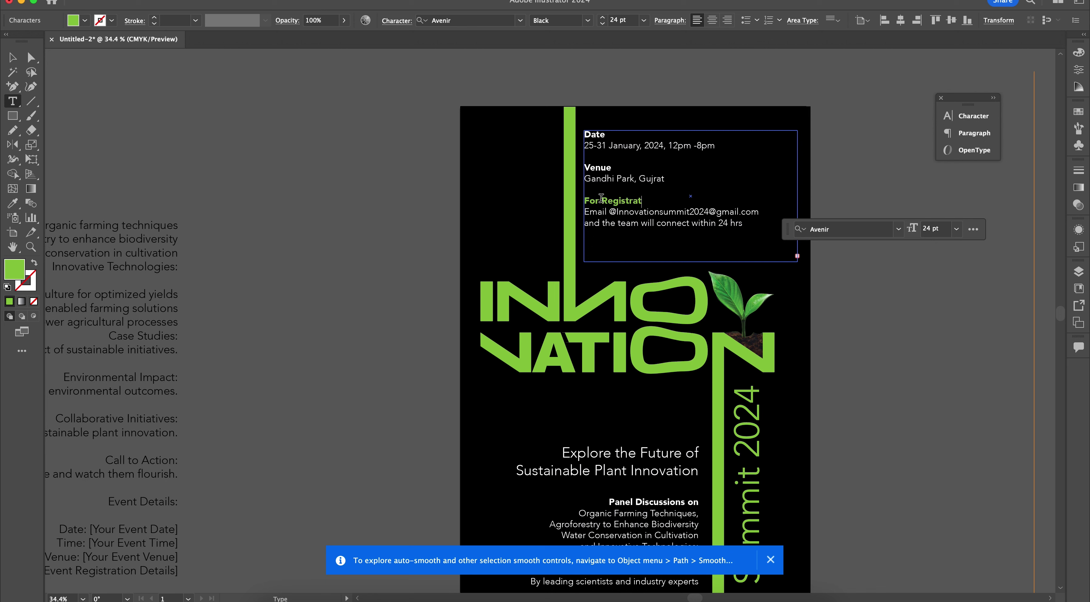
{"action": "type", "text": "ion"}
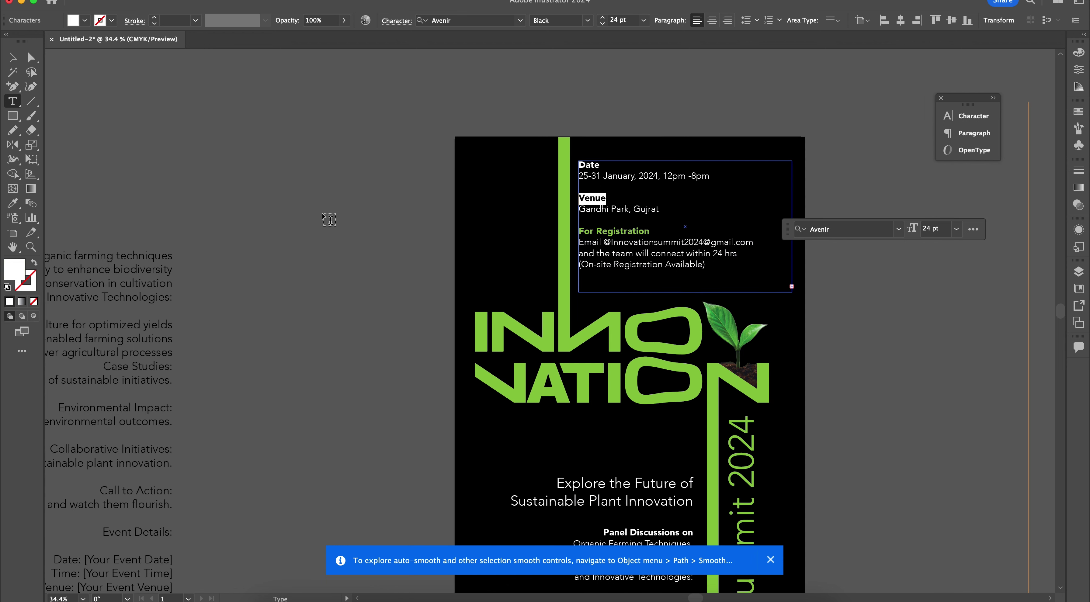
Recolor the Venue and Date headings green by sampling the INNOVATION lettering with the Eyedropper
{"action": "left_click", "coordinate": [13, 203]}
{"action": "left_click", "coordinate": [614, 318]}
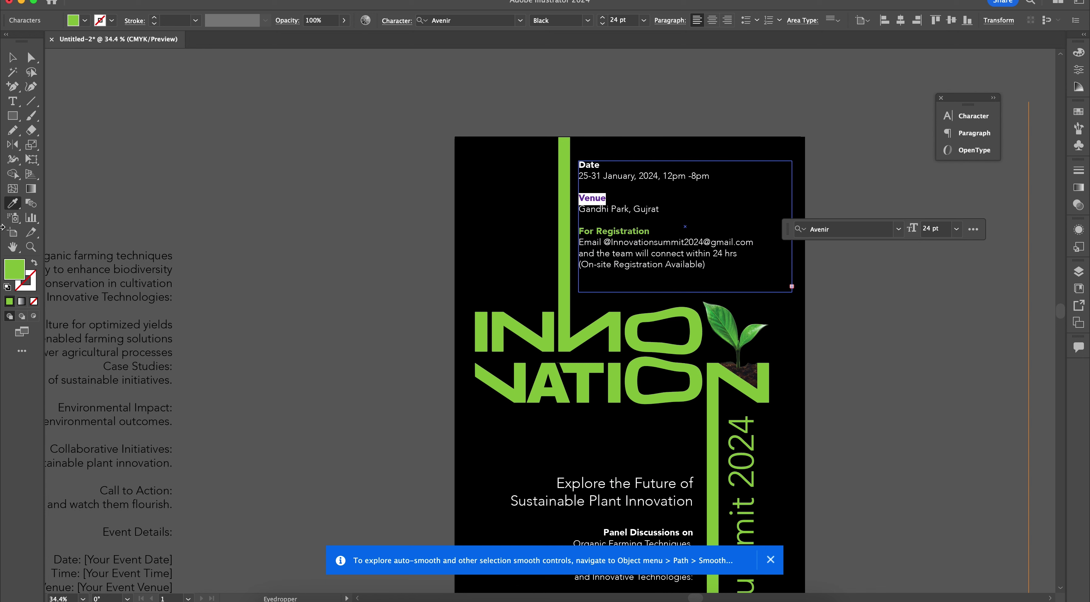
{"action": "left_click", "coordinate": [13, 102]}
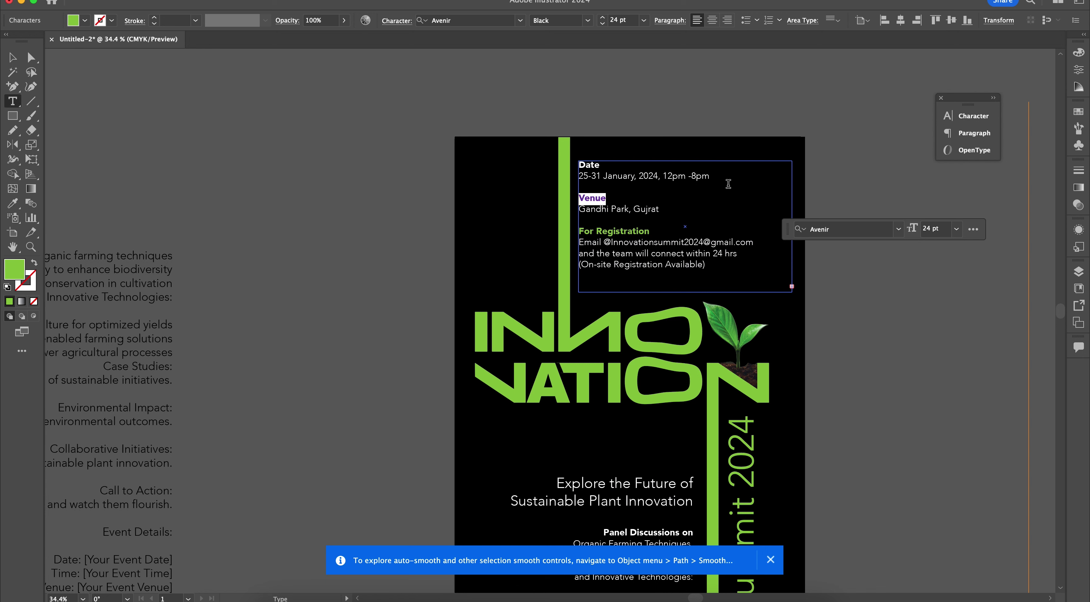
{"action": "left_click_drag", "start_coordinate": [605, 169], "coordinate": [576, 168]}
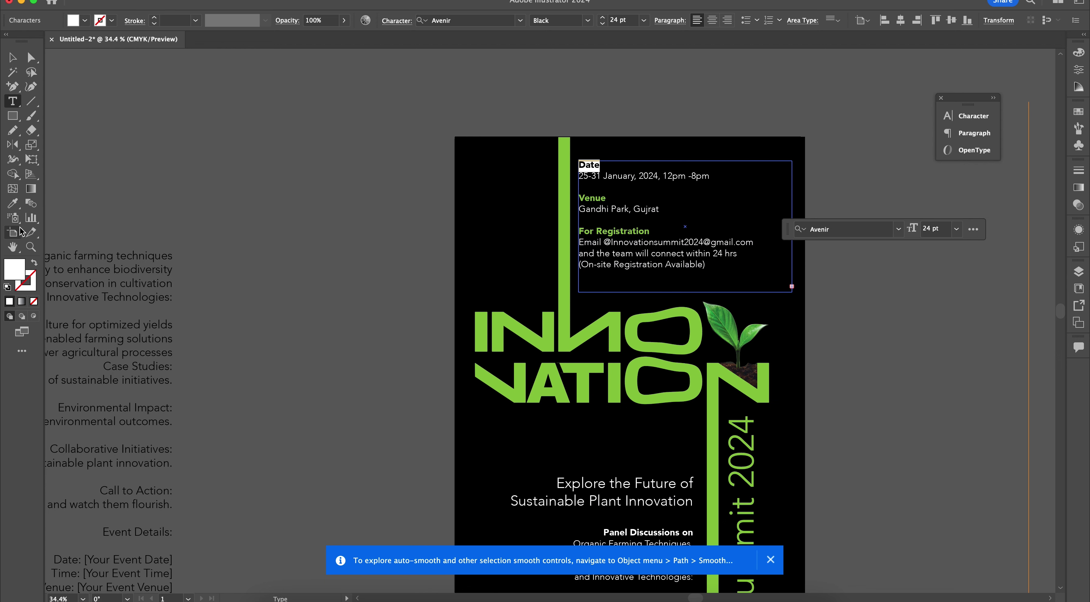
{"action": "left_click", "coordinate": [13, 203]}
{"action": "left_click", "coordinate": [564, 297]}
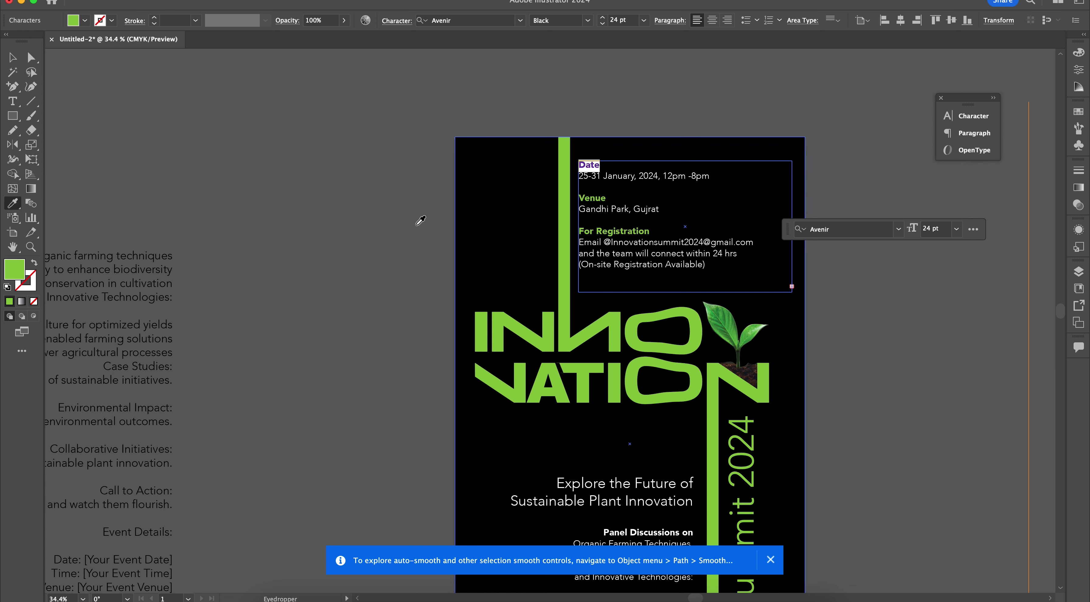
{"action": "key", "text": "Escape"}
{"action": "left_click", "coordinate": [260, 209]}
Move the event details block slightly up and delete the "For Participation" block near the poster's lower edge
{"action": "scroll", "coordinate": [764, 353], "scroll_direction": "down", "scroll_amount": 3}
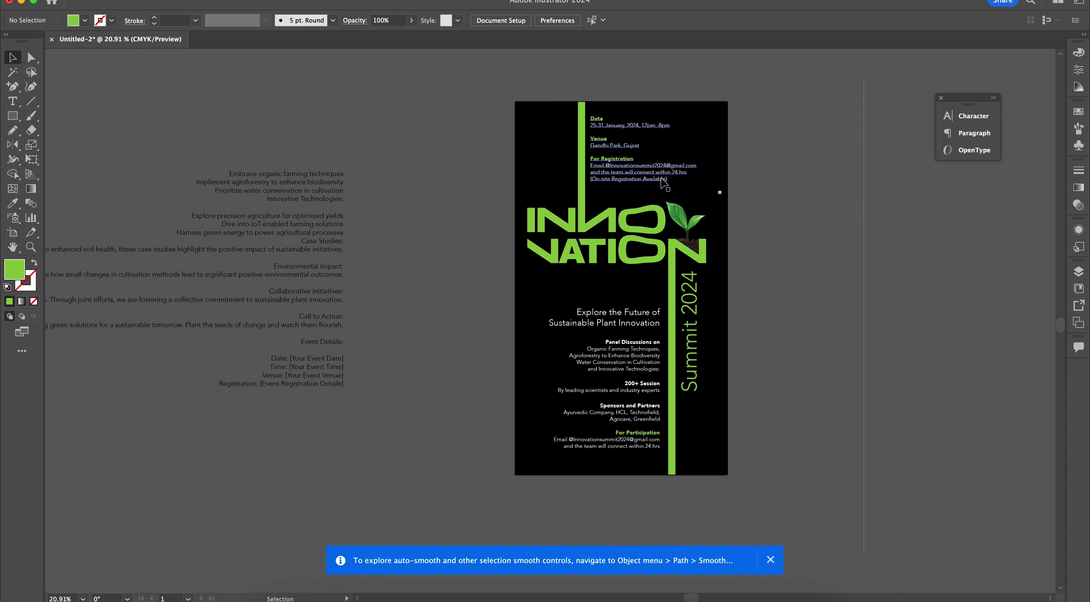
{"action": "left_click_drag", "start_coordinate": [664, 187], "coordinate": [664, 182]}
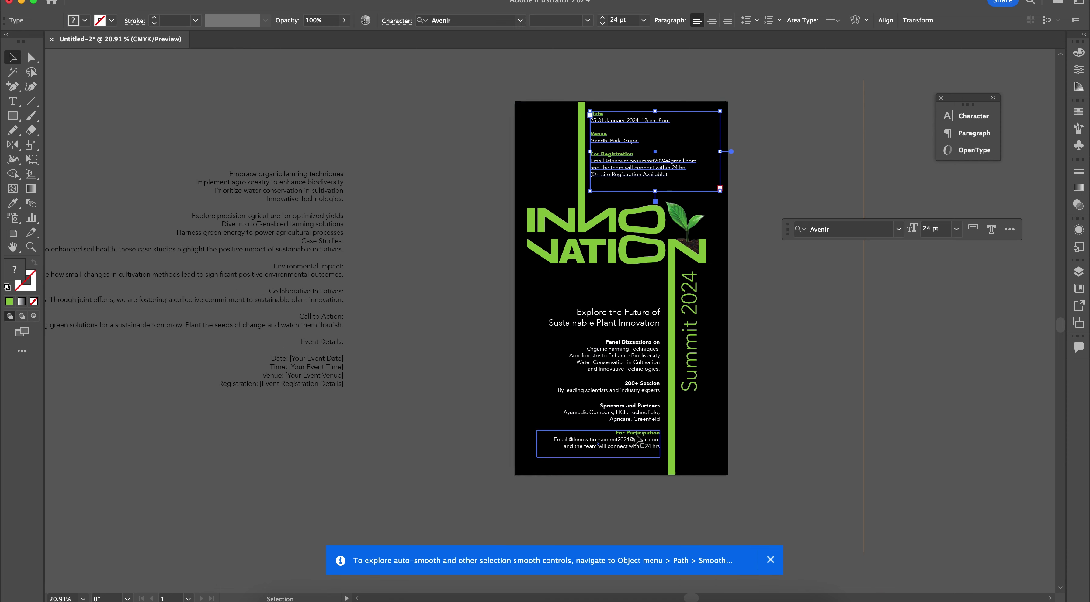
{"action": "left_click", "coordinate": [651, 439]}
{"action": "key", "text": "Delete"}
Move the heading, Panel Discussions, 200+ Session and Sponsors and Partners text blocks down together on the poster
{"action": "left_click", "coordinate": [642, 405]}
{"action": "left_click", "coordinate": [637, 412]}
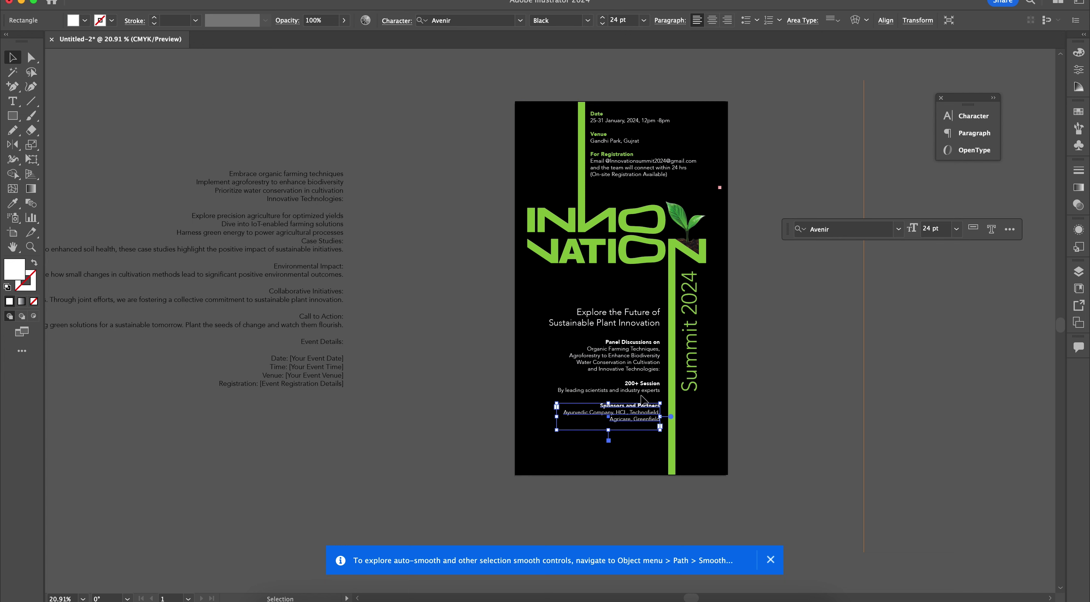
{"action": "left_click", "coordinate": [633, 349], "text": "shift"}
{"action": "left_click", "coordinate": [646, 385], "text": "shift"}
{"action": "left_click", "coordinate": [644, 320], "text": "shift"}
{"action": "left_click_drag", "start_coordinate": [644, 320], "coordinate": [644, 347]}
{"action": "left_click", "coordinate": [608, 304]}
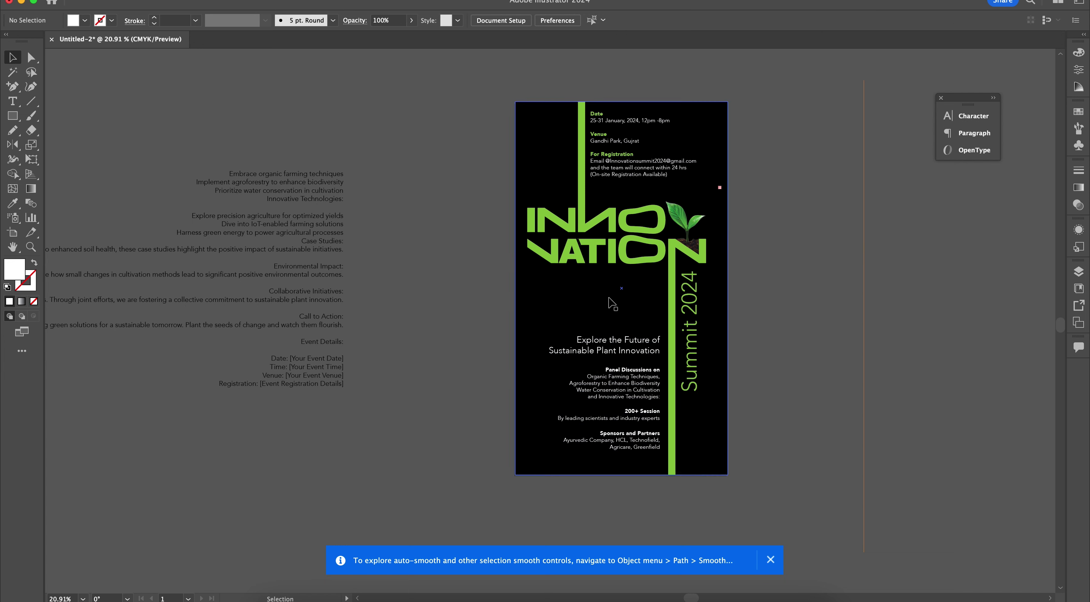
Draw a white-filled rectangle about 612 by 404 px over the event details area beside the upper stem
{"action": "key", "text": "m"}
{"action": "left_click_drag", "start_coordinate": [584, 102], "coordinate": [728, 196]}
{"action": "left_click", "coordinate": [85, 20]}
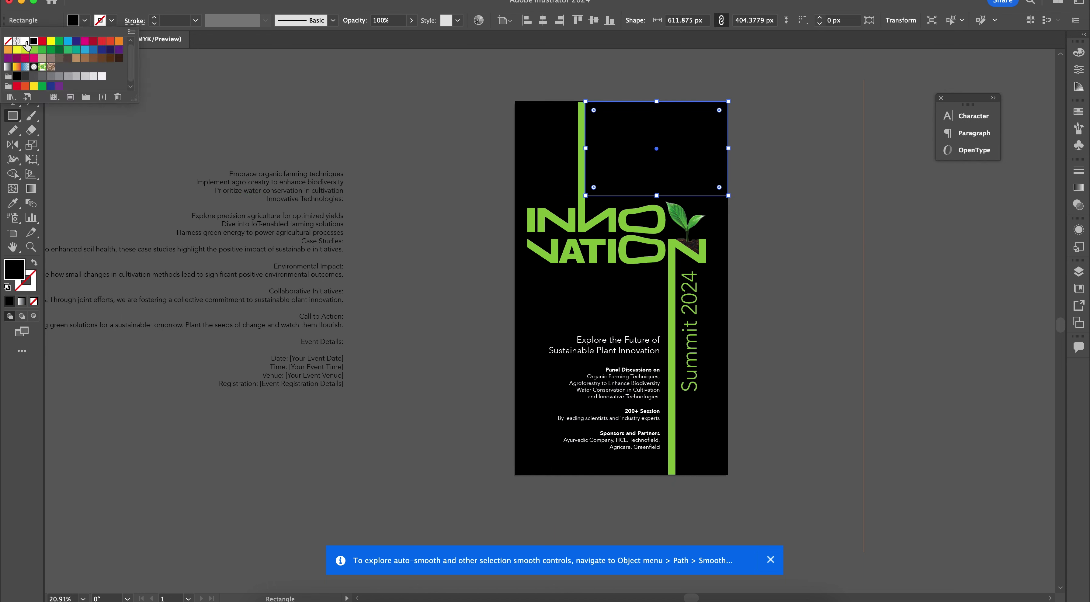
{"action": "left_click", "coordinate": [26, 40]}
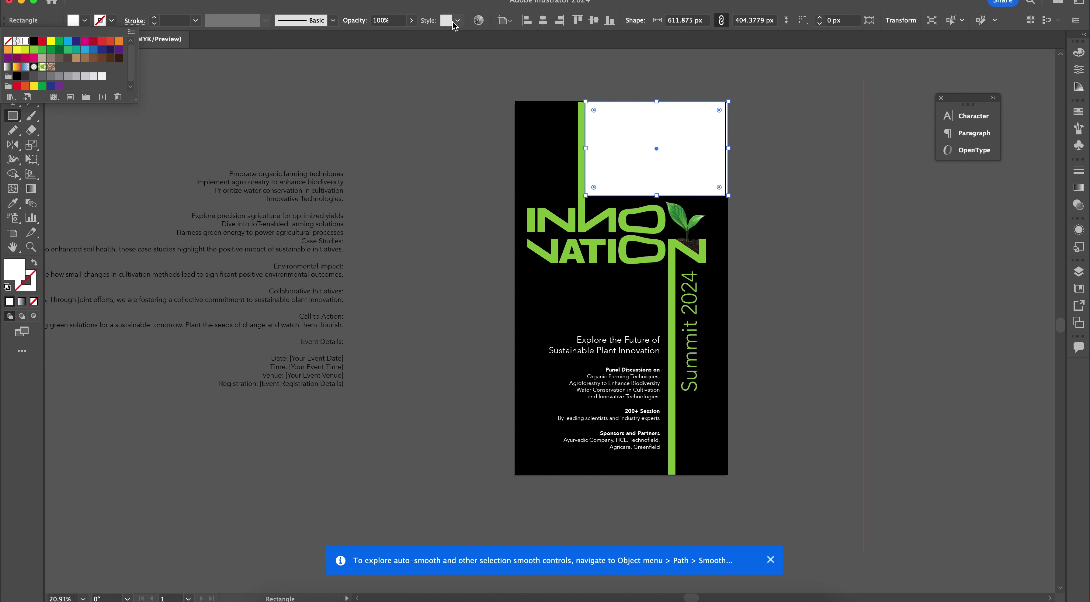
Lower the white rectangle's opacity to 5%
{"action": "key", "text": "Escape"}
{"action": "left_click", "coordinate": [410, 20]}
{"action": "left_click_drag", "start_coordinate": [409, 35], "coordinate": [367, 41]}
{"action": "left_click", "coordinate": [12, 57]}
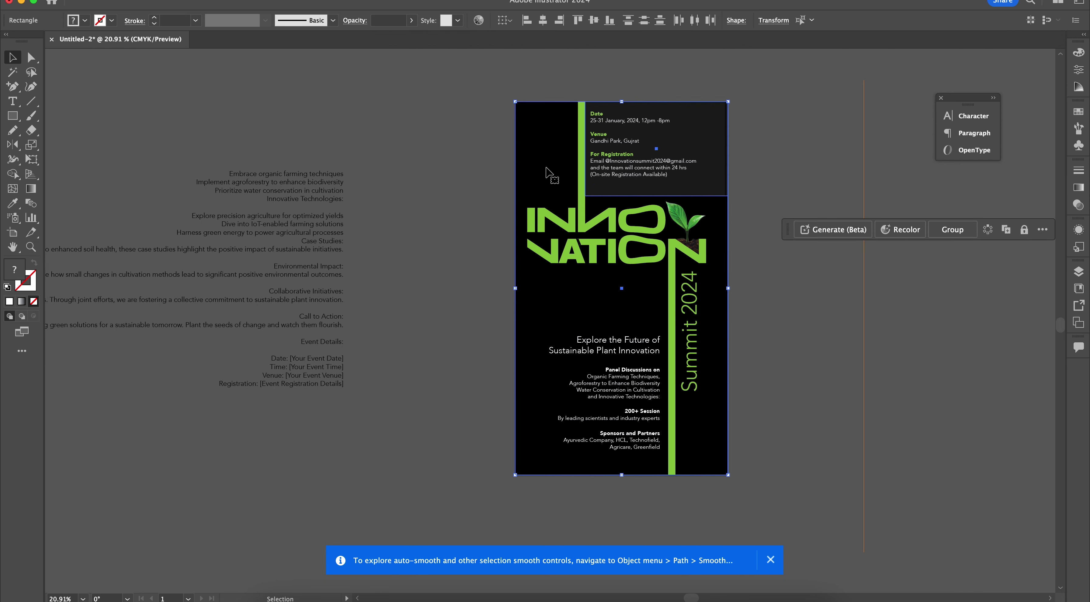
Extend the translucent rectangle's lower edge down to the gap between the INNO and VATION lines, and deselect it
{"action": "key", "text": "a"}
{"action": "scroll", "coordinate": [665, 147], "scroll_direction": "up", "scroll_amount": 3}
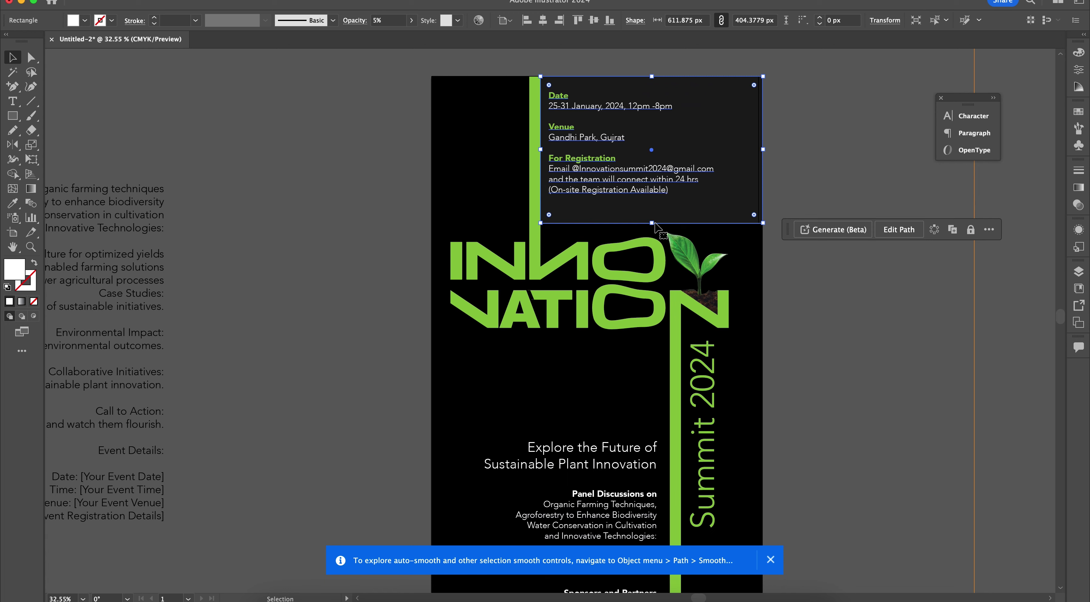
{"action": "key", "text": "v"}
{"action": "left_click_drag", "start_coordinate": [658, 195], "coordinate": [658, 219]}
{"action": "left_click_drag", "start_coordinate": [654, 260], "coordinate": [656, 281]}
{"action": "scroll", "coordinate": [822, 300], "scroll_direction": "down", "scroll_amount": 3}
{"action": "left_click", "coordinate": [822, 294]}
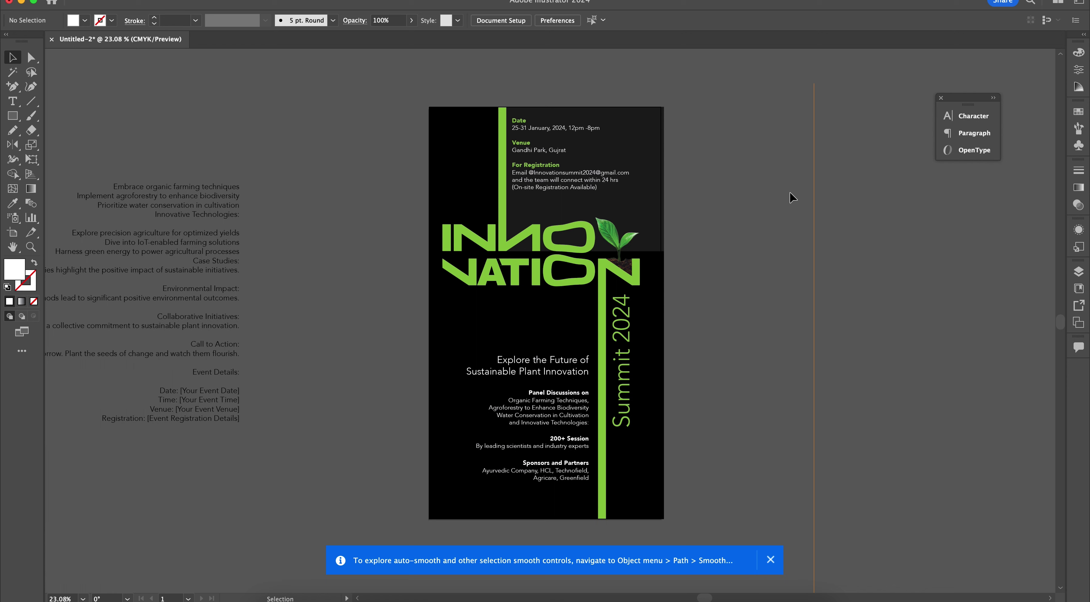
{"action": "left_click", "coordinate": [813, 203]}
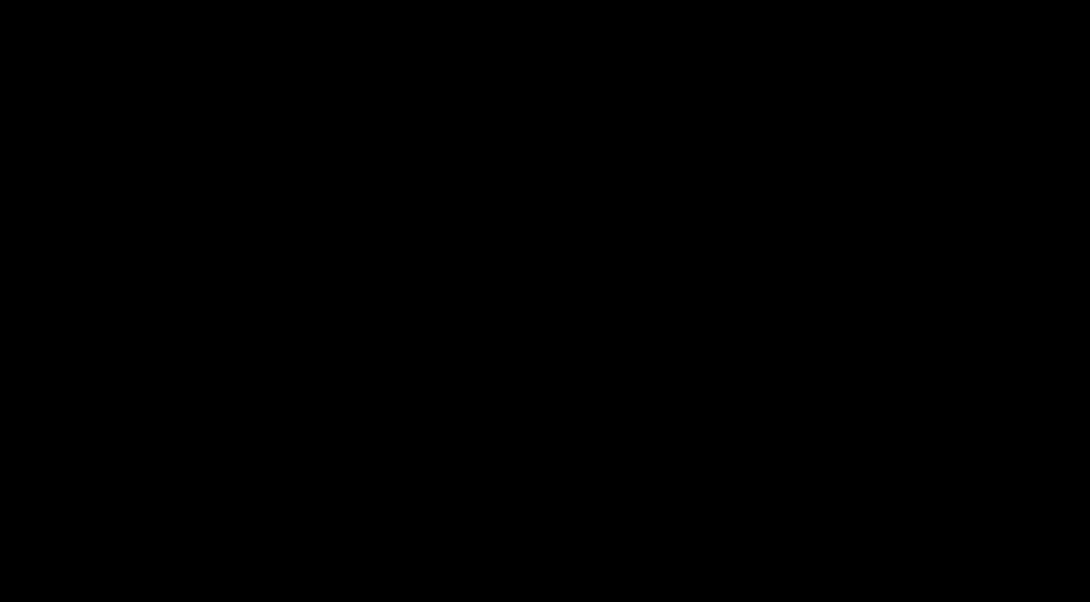